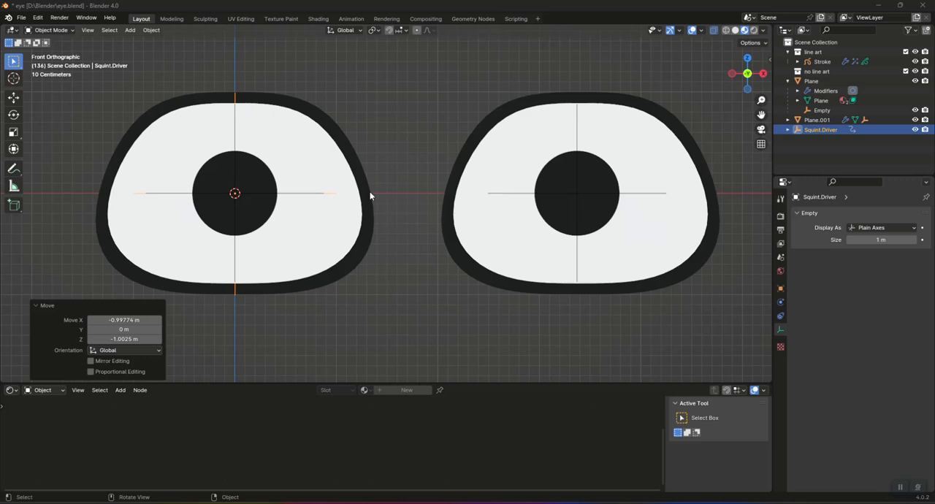
Step: Save eye.blend and move the Squint.Driver empty around to test the squint on both eyes
key(ctrl+s)
key(g)
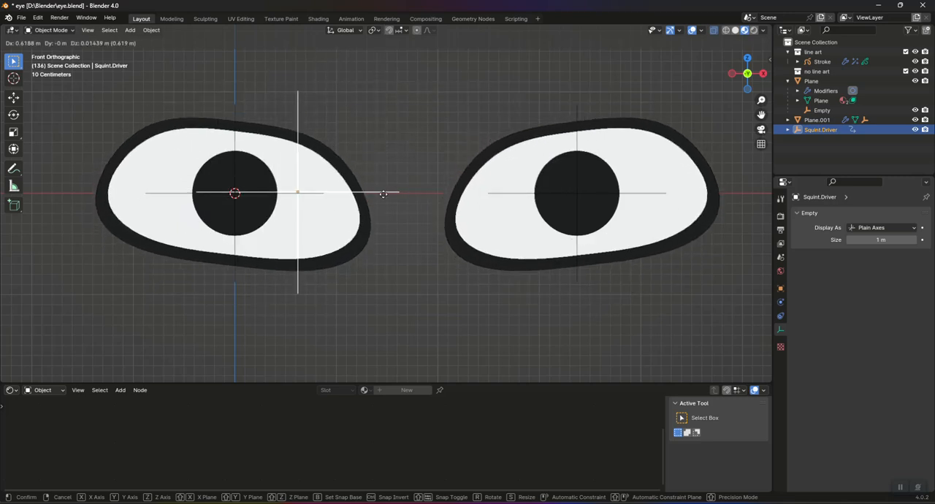
click(338, 196)
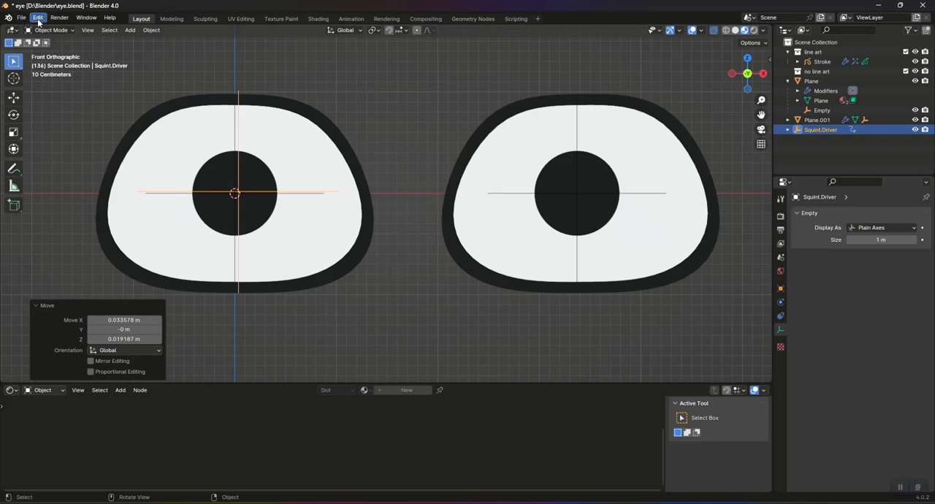
Step: Start a new General file without saving the changes to eye.blend, and view it from the front
click(22, 18)
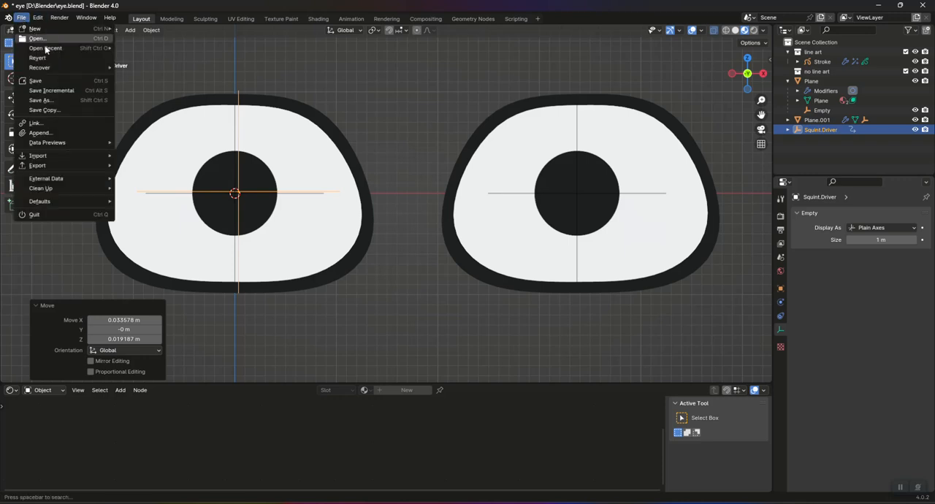
mouse_move(45, 49)
mouse_move(35, 28)
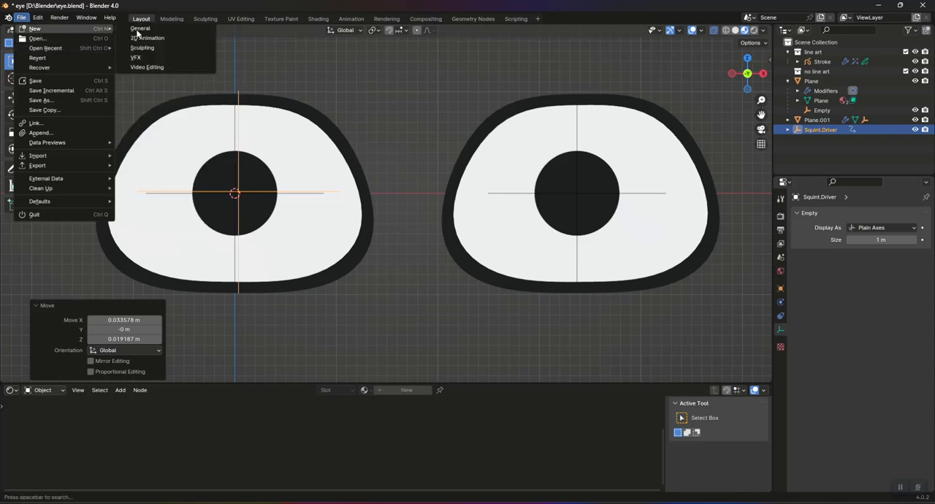
click(163, 29)
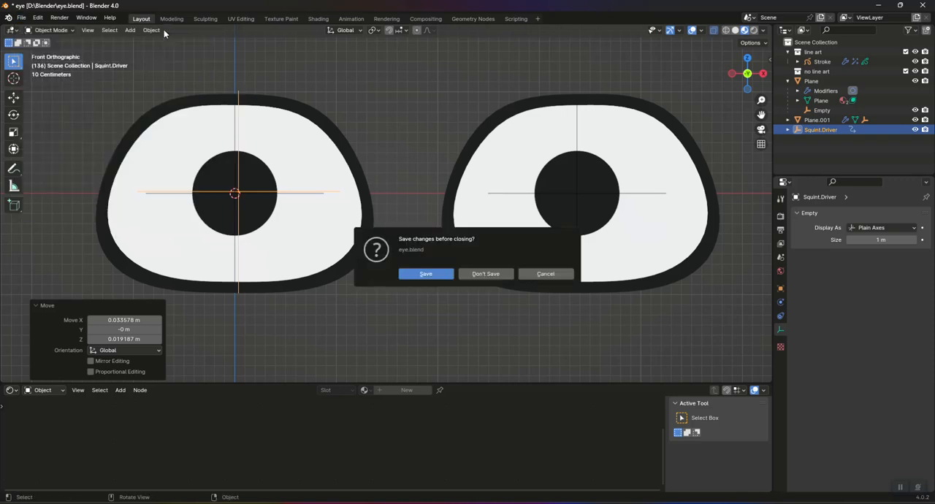
click(504, 274)
key(KP_1)
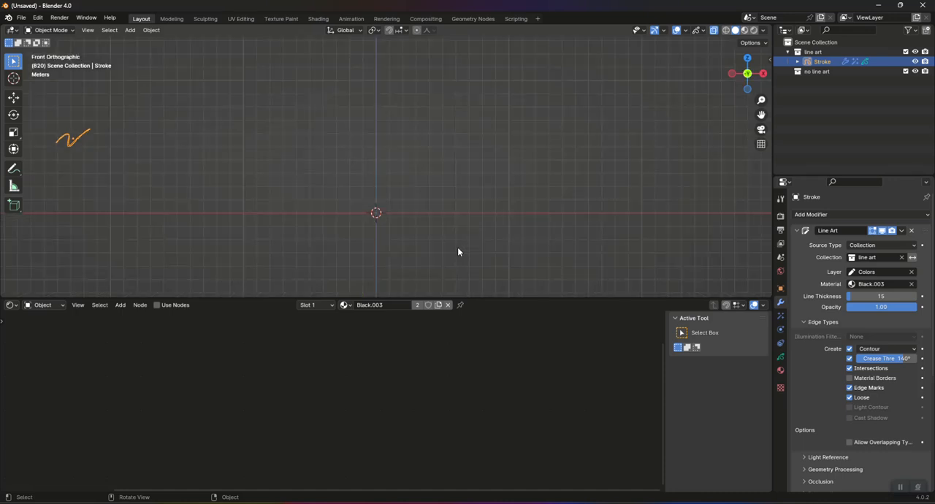
Step: Add a plane mesh and rotate it 90° around the X axis to face the front
key(shift+a)
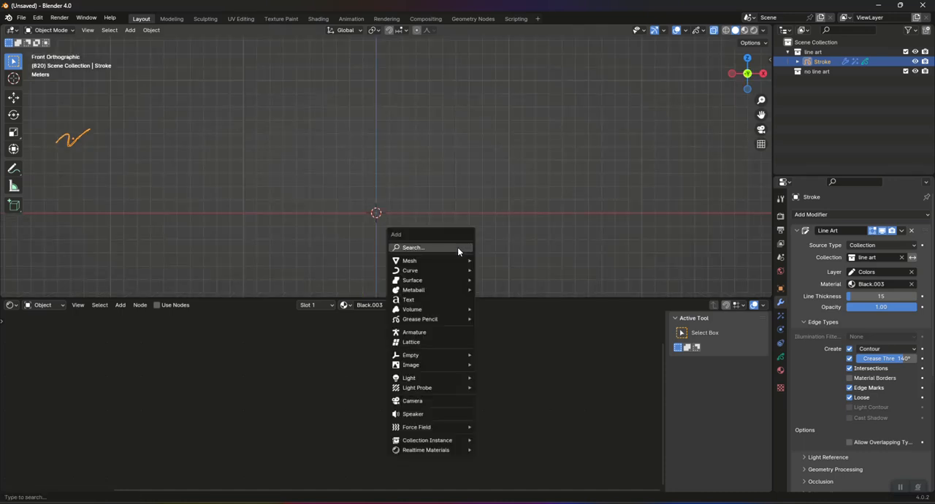
mouse_move(456, 260)
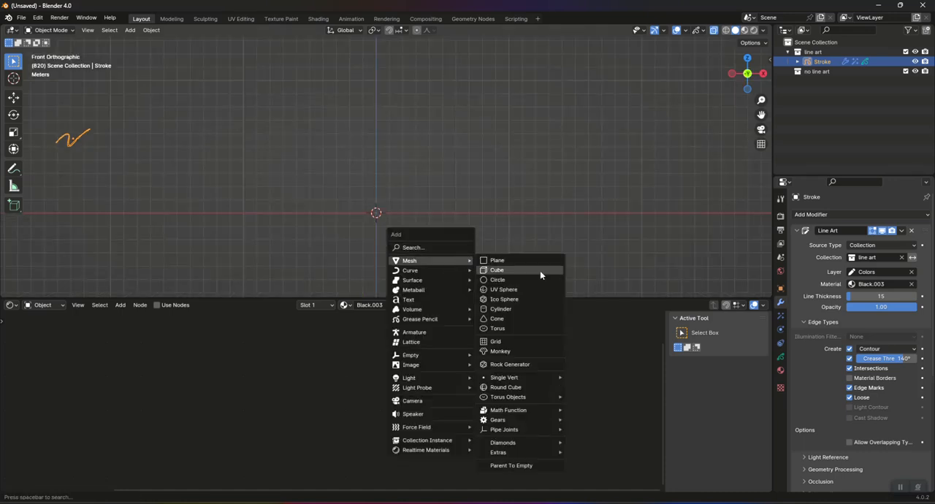
click(524, 261)
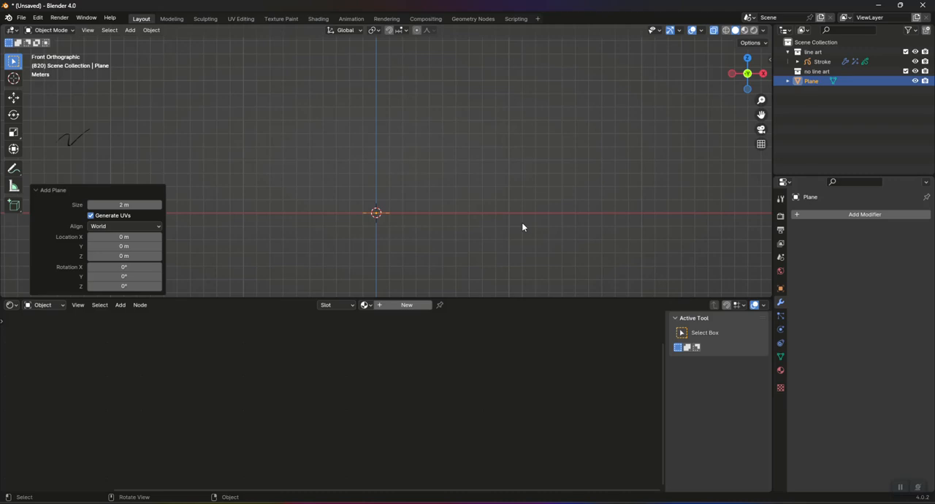
text(rx90)
key(Return)
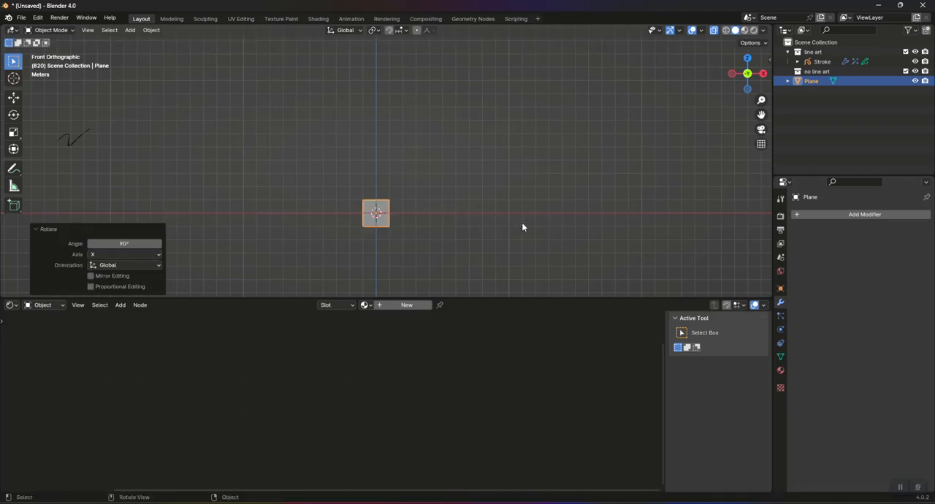
Step: Switch the viewport to Material Preview shading and scale the plane by 2 along the X axis
click(745, 31)
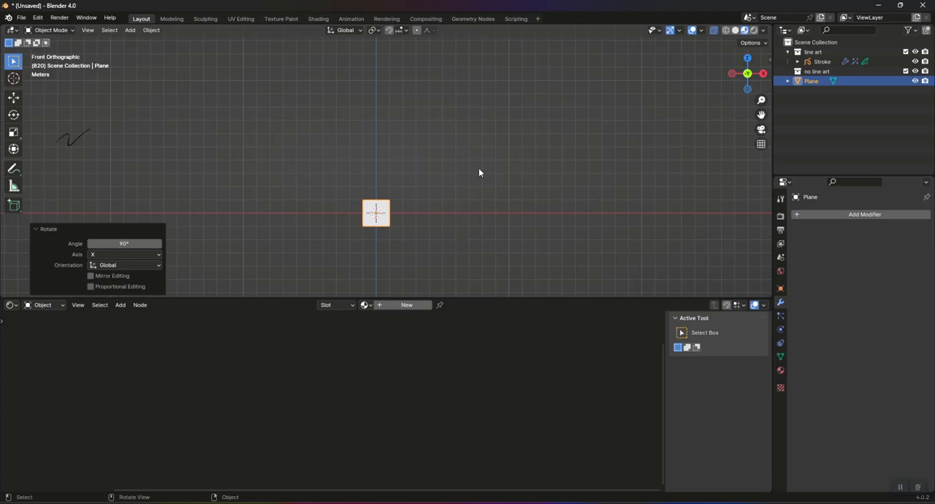
key(KP_Decimal)
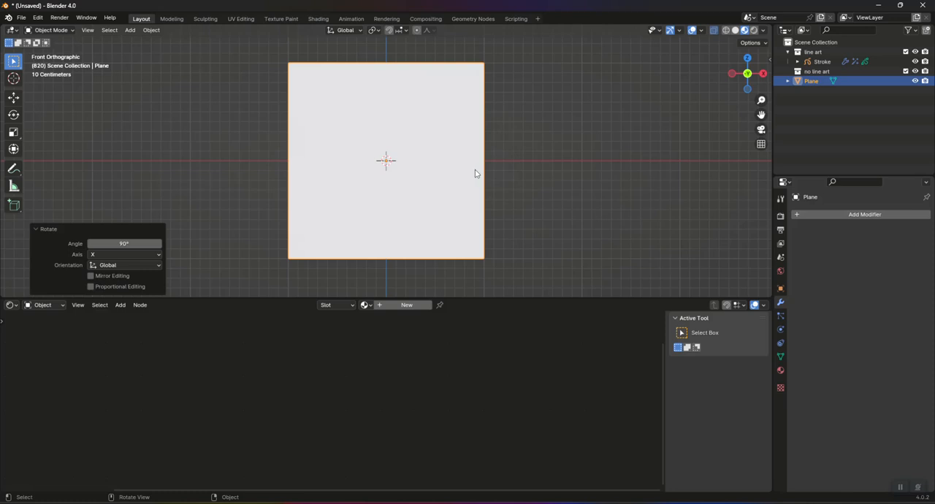
key(s)
key(x)
key(2)
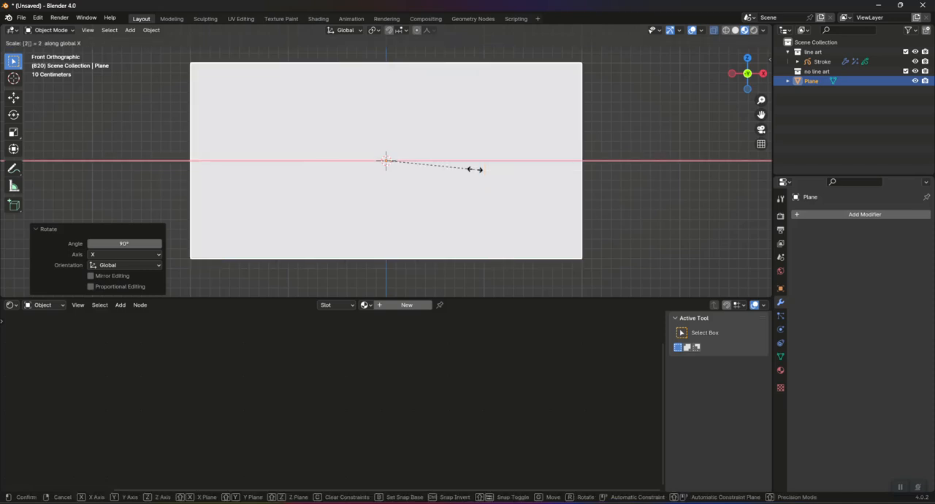
key(Return)
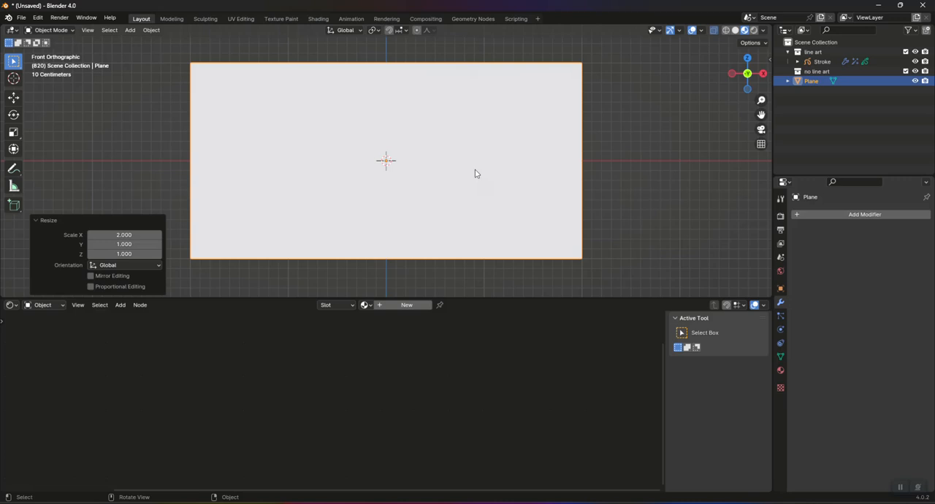
Step: In Edit Mode, subdivide the plane's upper and lower edges with 3 cuts to split it into four vertical strips
key(Tab)
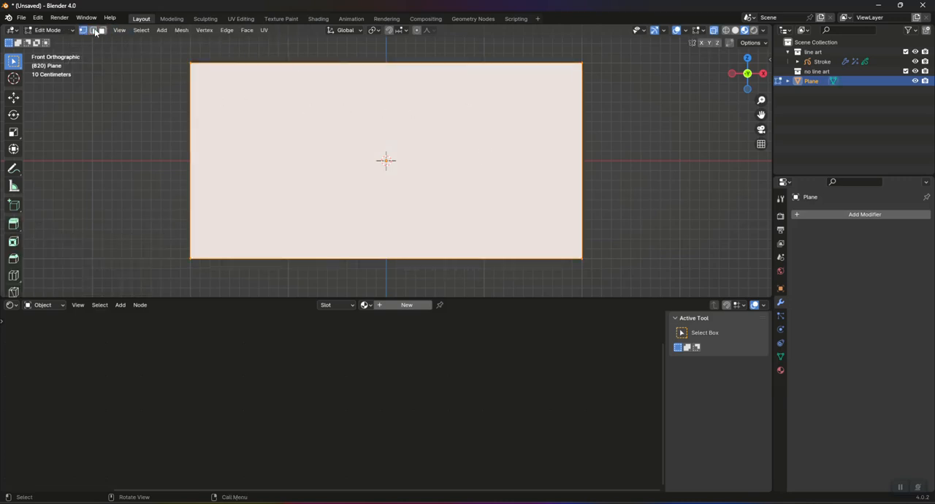
drag(167, 52, 647, 88)
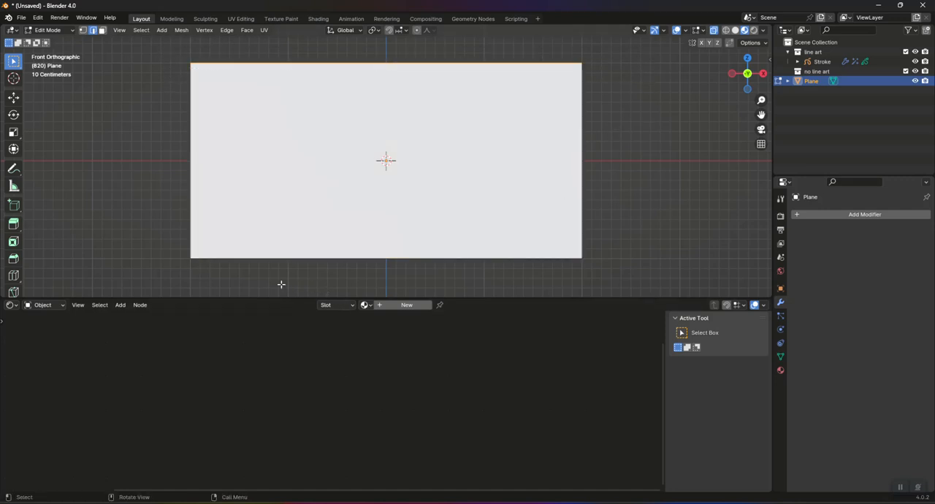
shift+drag(160, 235, 666, 278)
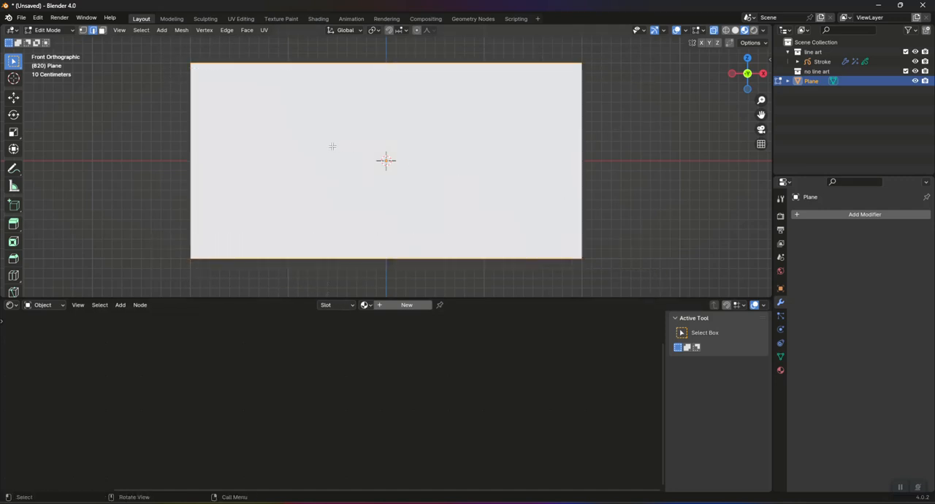
right_click(203, 108)
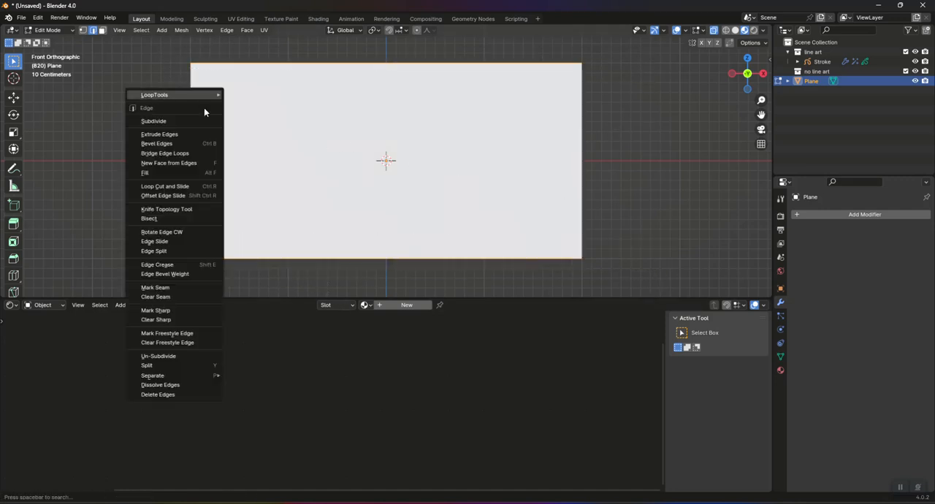
click(168, 126)
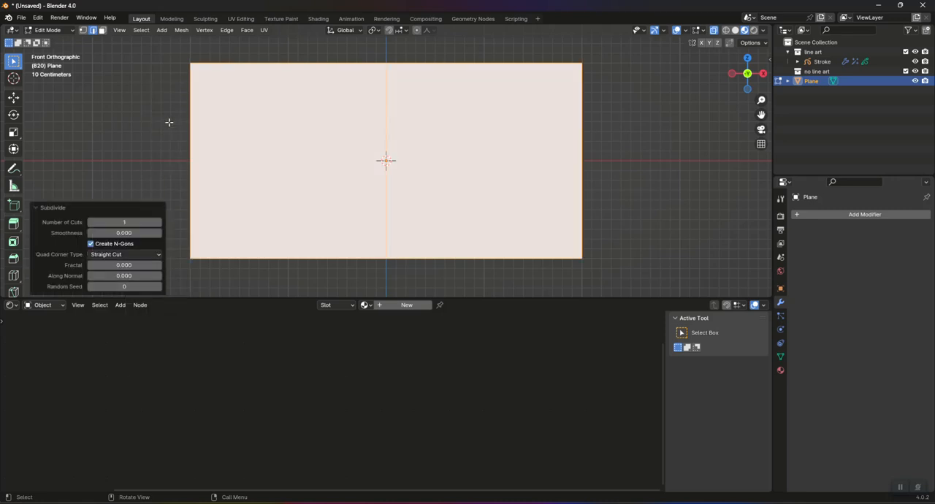
click(159, 223)
click(159, 223)
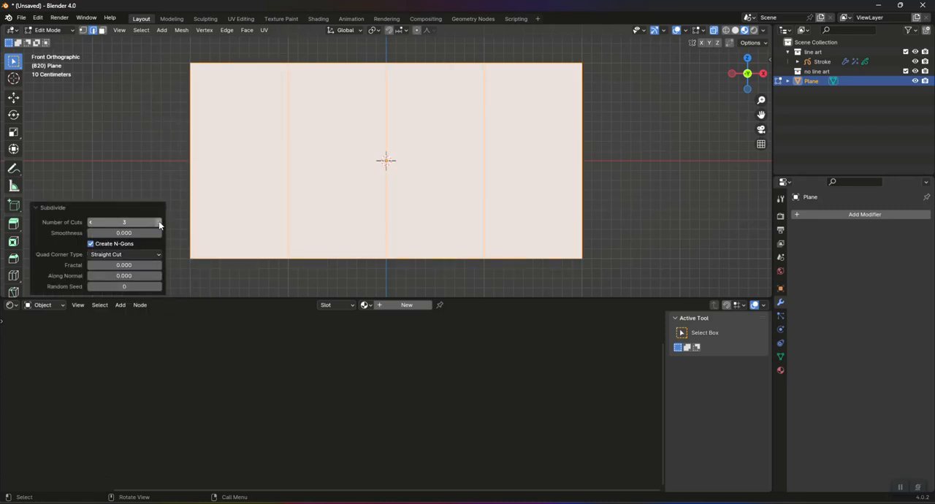
click(159, 223)
click(90, 222)
click(148, 148)
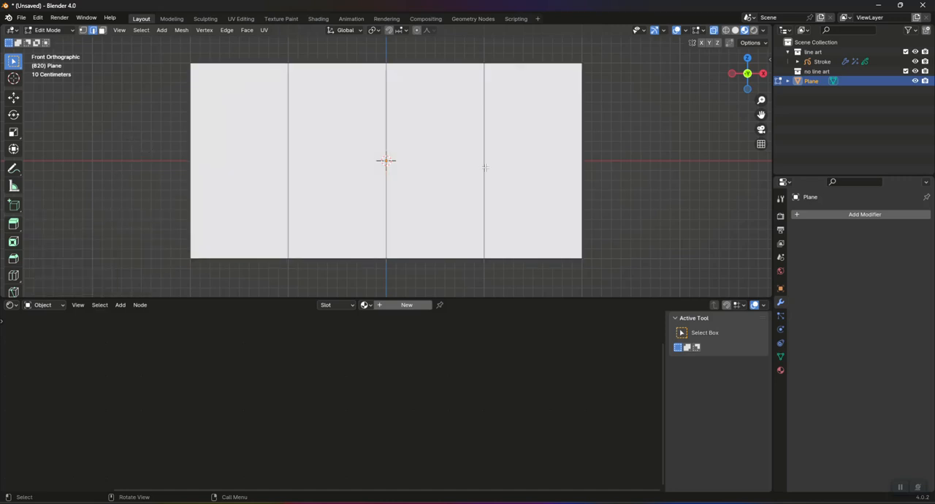
Step: Merge the two vertices at each outer end of the plane with Collapse to form a pointed hexagon
click(83, 30)
drag(153, 49, 214, 281)
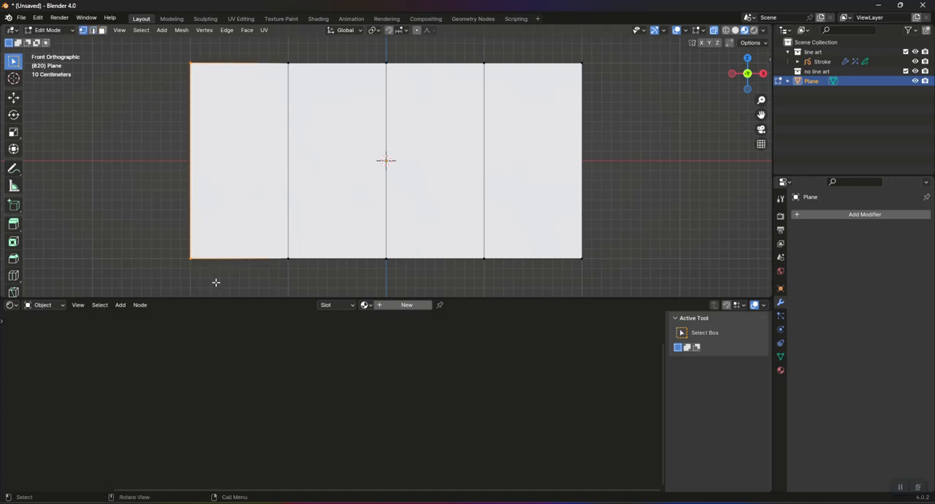
key(m)
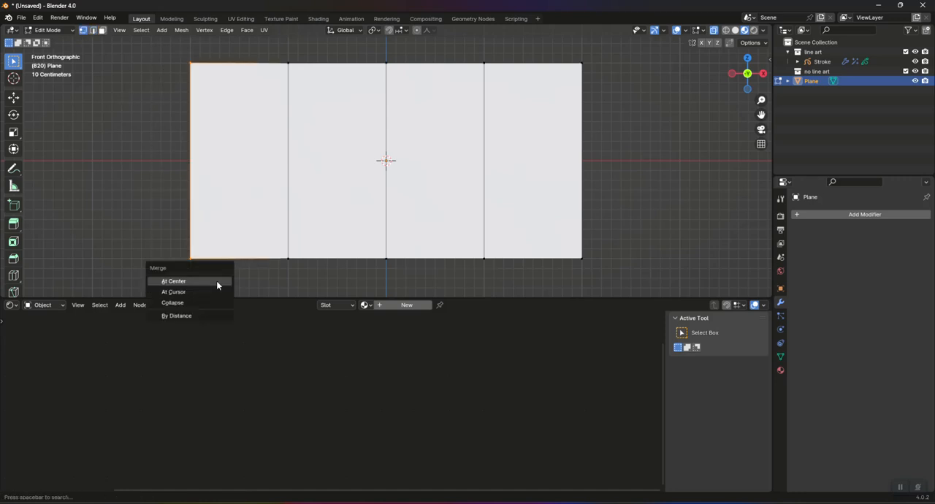
click(199, 302)
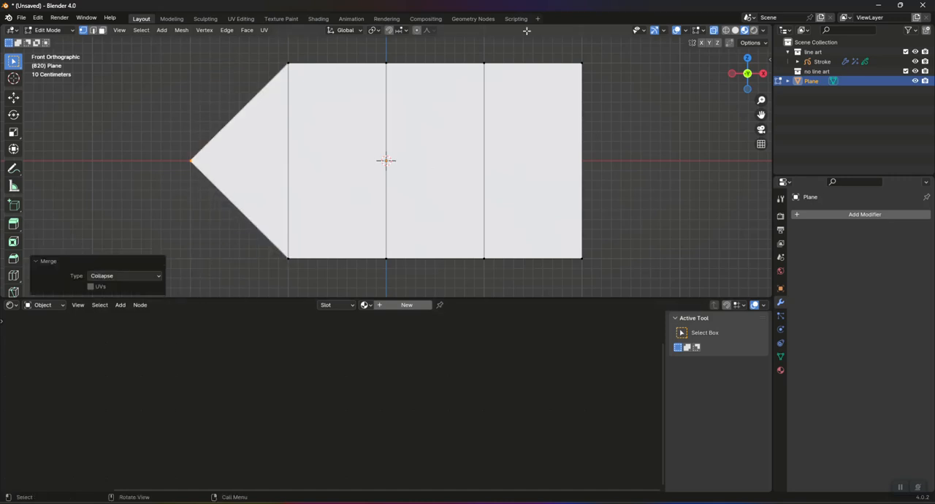
drag(560, 55, 613, 297)
key(m)
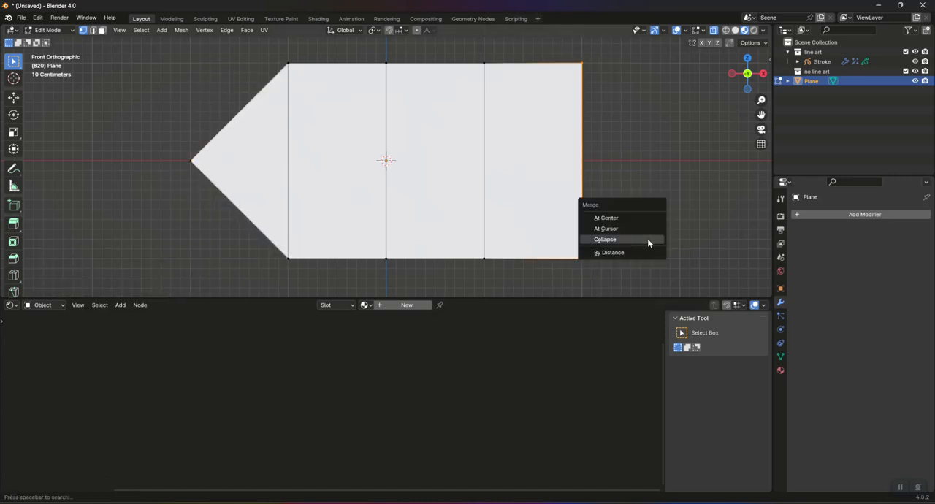
click(646, 240)
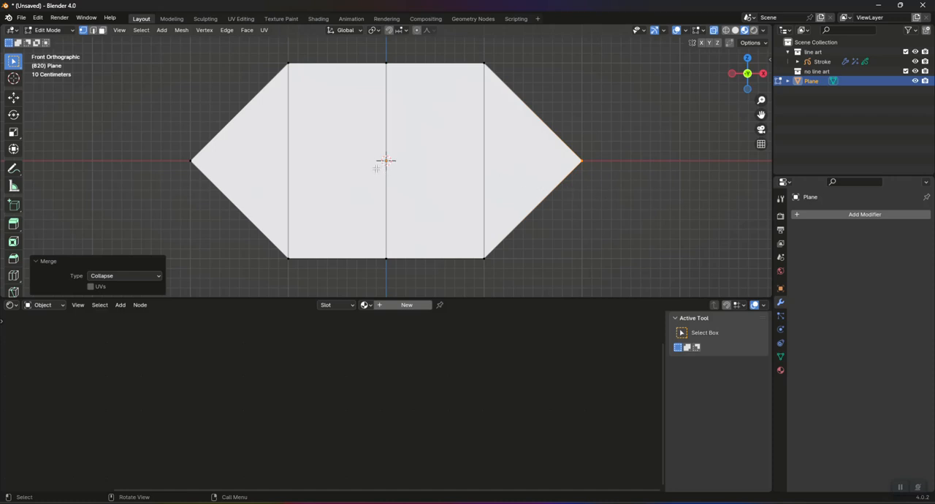
Step: Inset all faces of the hexagon by about 0.125 m to create a border
drag(162, 48, 629, 265)
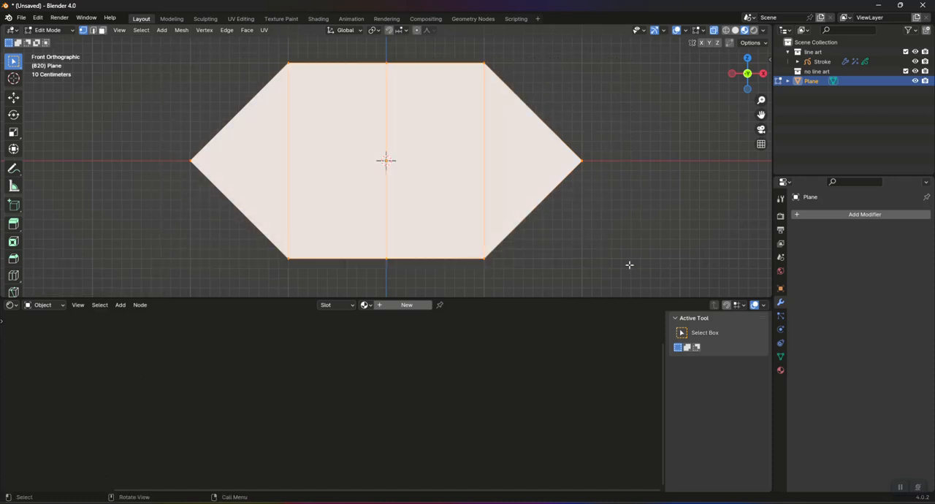
click(837, 215)
click(103, 30)
key(i)
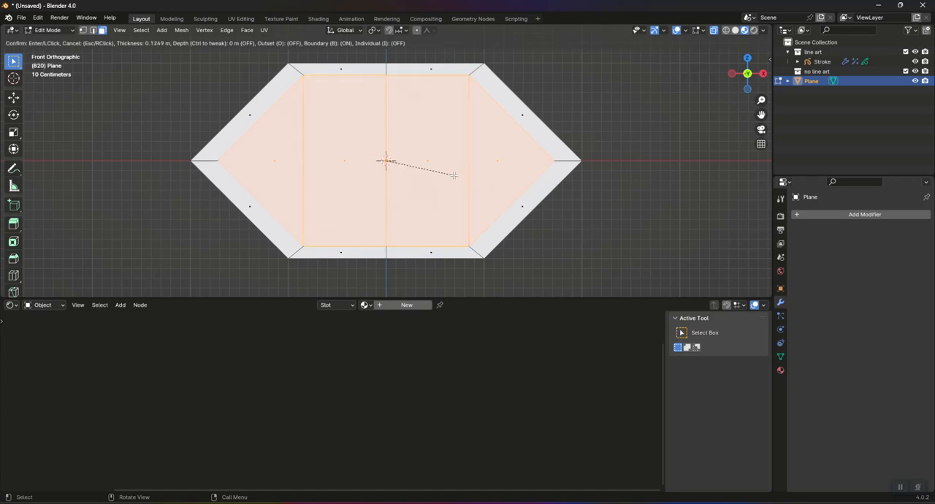
click(454, 175)
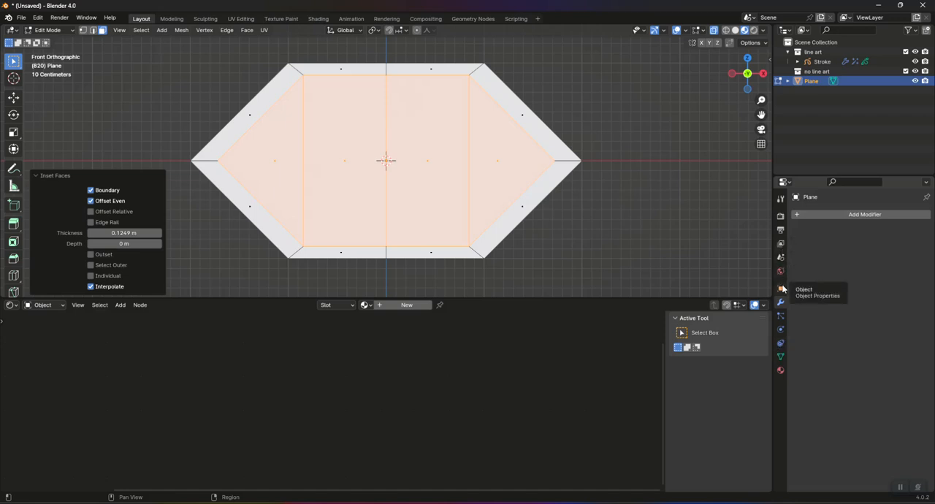
Step: Add a new material to the plane and set its base color to white
click(780, 370)
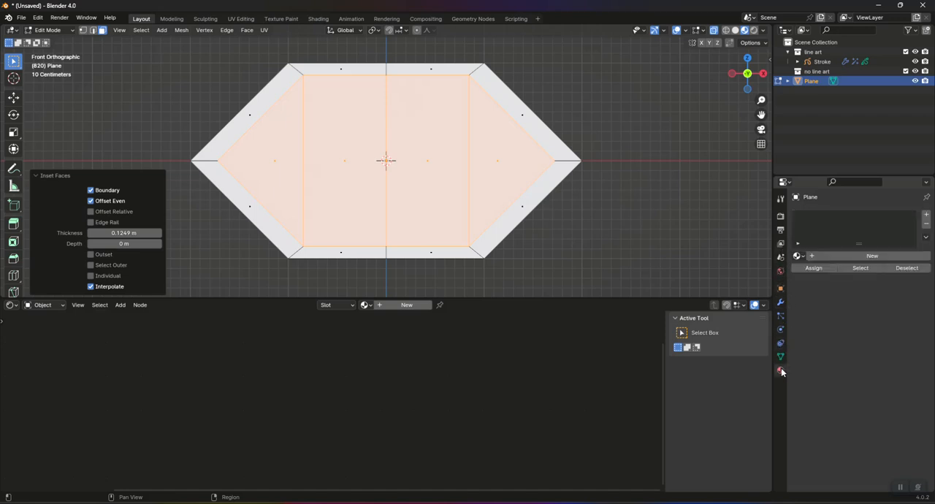
click(926, 217)
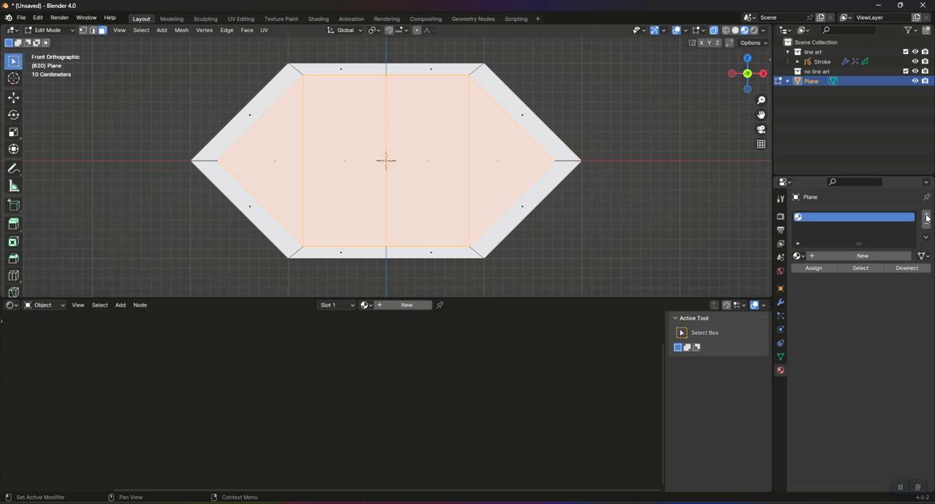
click(833, 259)
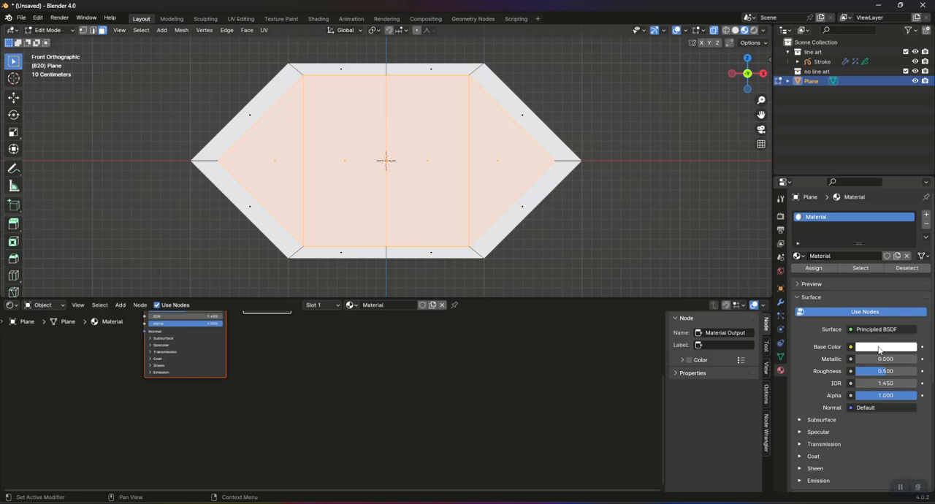
click(879, 350)
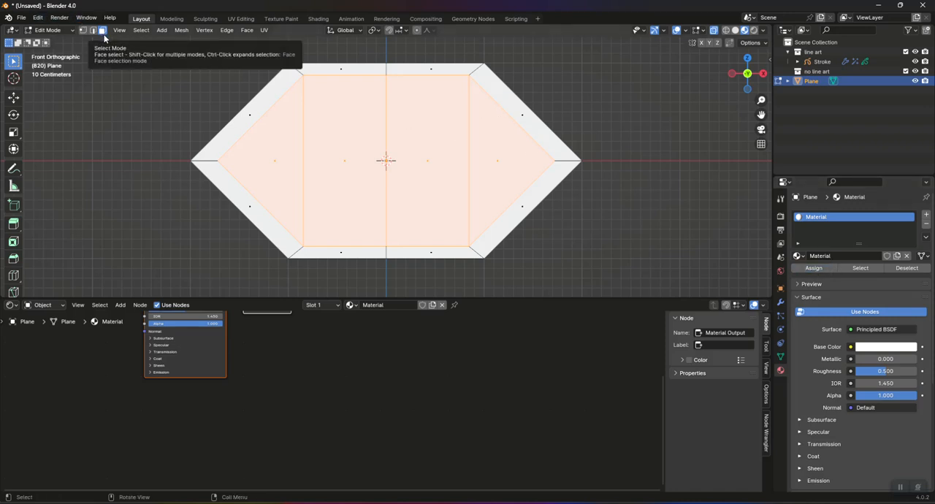
Step: Select the border faces, add a second material with a black base color (value 0), and assign it to them
key(ctrl+i)
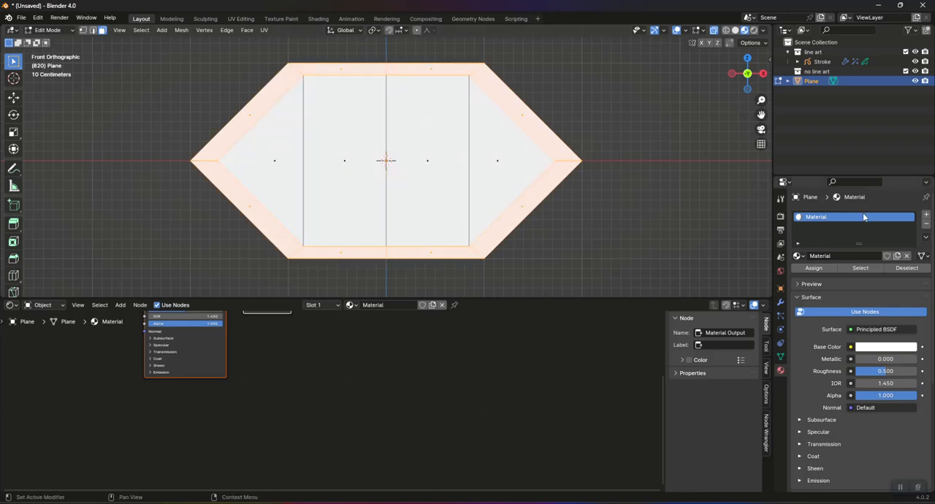
click(925, 215)
click(856, 275)
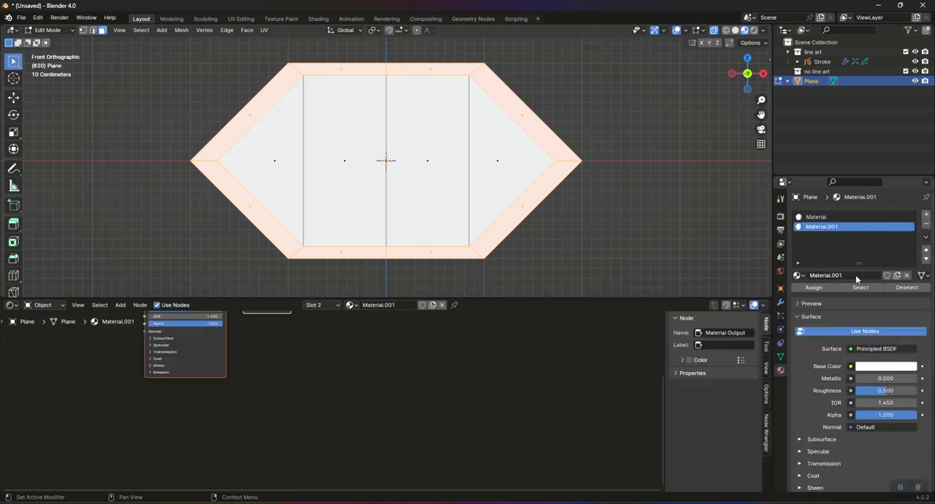
click(880, 367)
drag(907, 220, 908, 298)
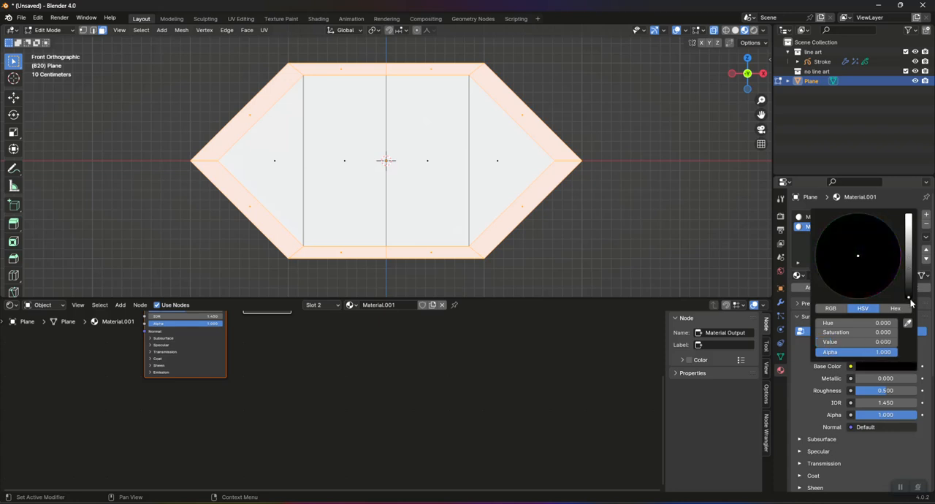
click(805, 288)
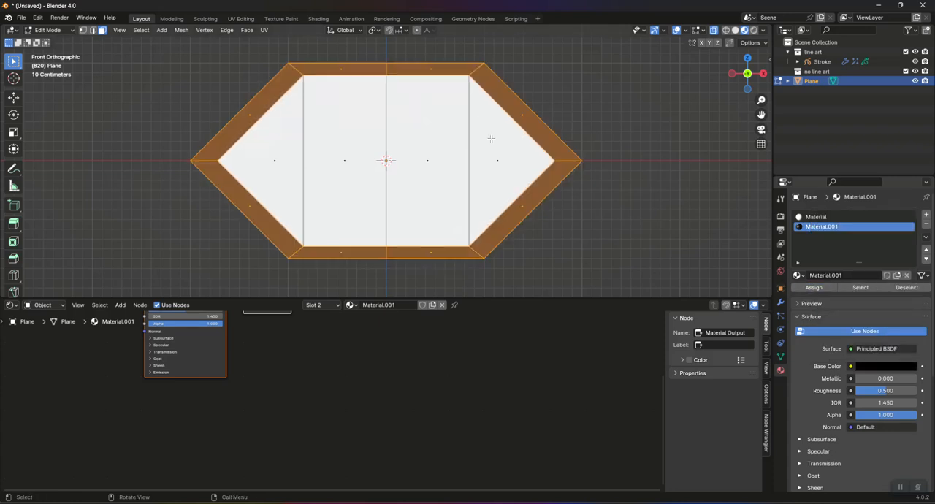
Step: Invert the selection to the white inner faces, switch to vertex selection, and add a Subdivision Surface modifier to the plane
key(ctrl+i)
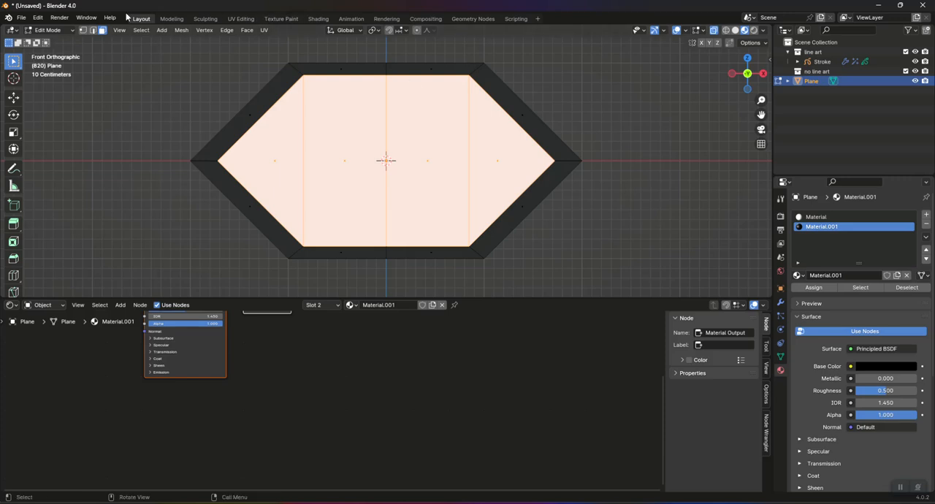
click(85, 31)
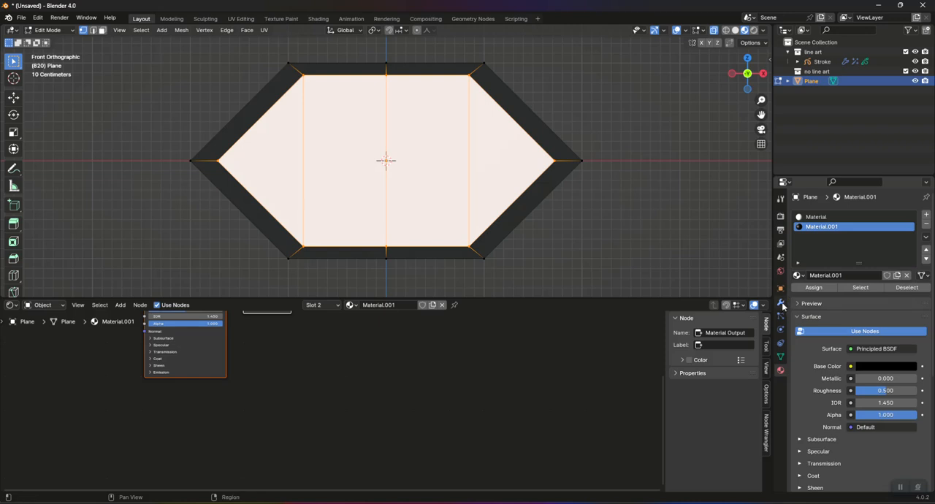
click(780, 302)
click(844, 215)
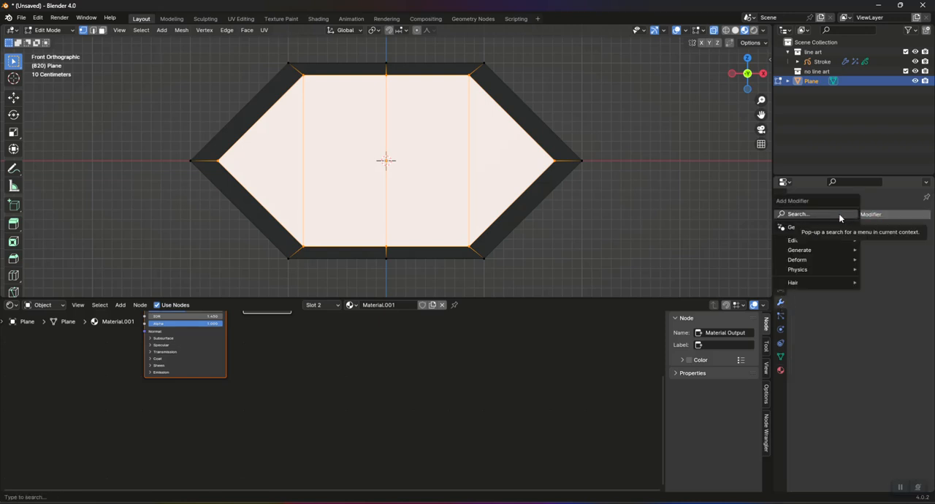
click(811, 214)
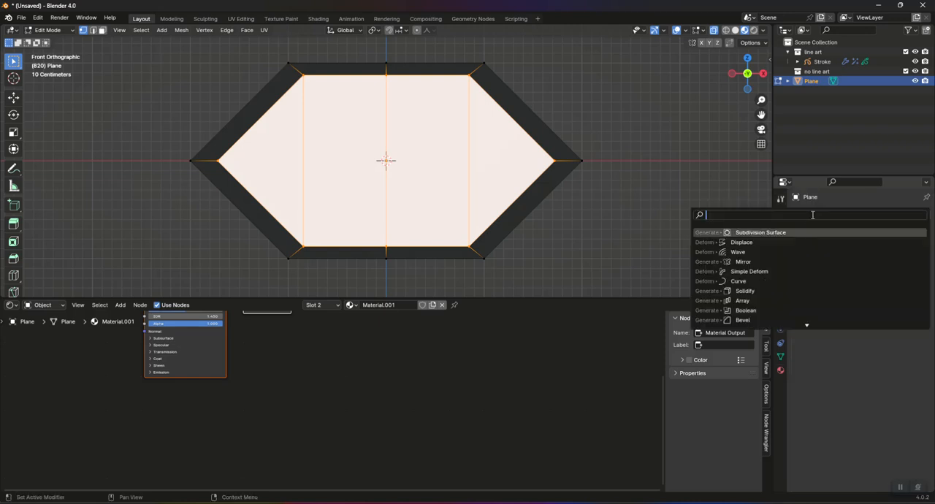
click(766, 234)
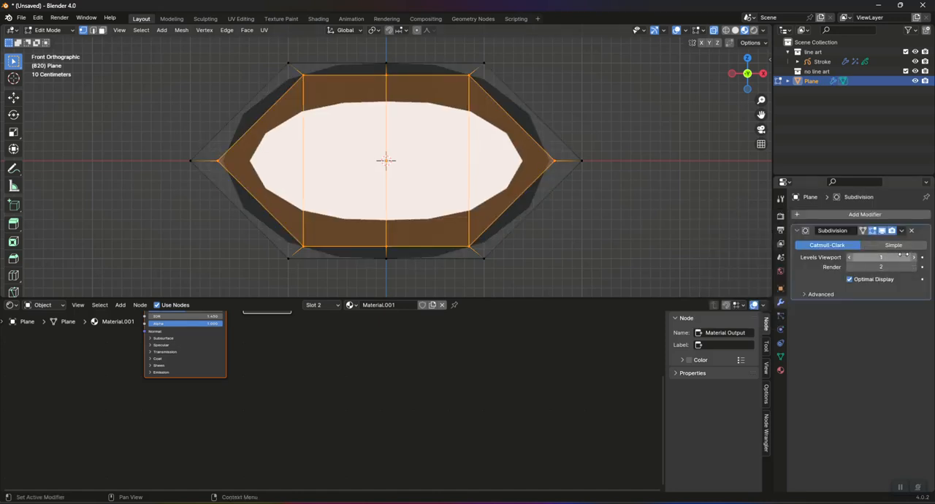
Step: Set the Subdivision modifier's viewport and render levels to 3, and inset the inner faces with a thickness of 0 m
click(913, 257)
click(913, 257)
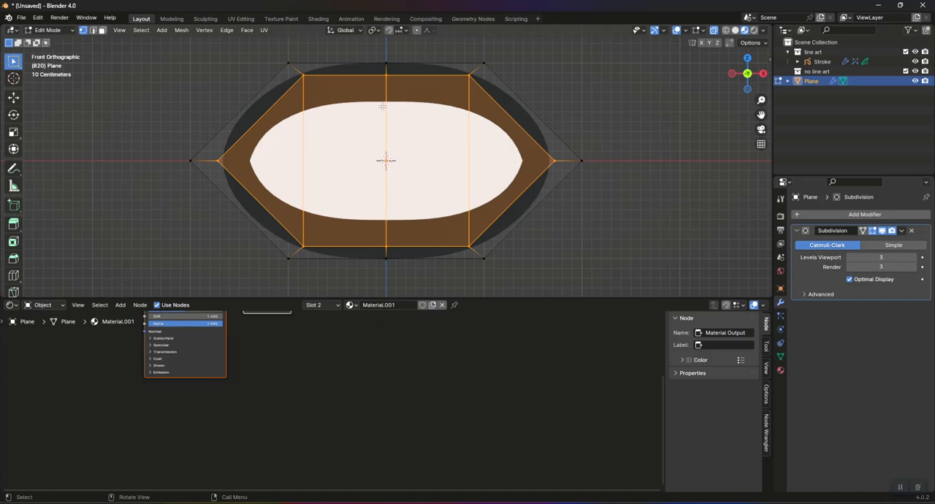
key(i)
click(381, 107)
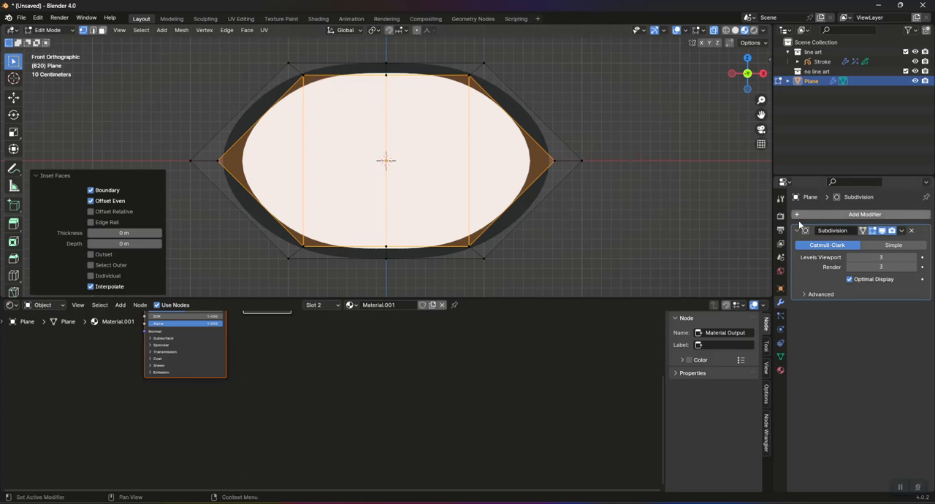
Step: Make the interior material the active one and add a Texture Coordinate node to its node tree
click(780, 370)
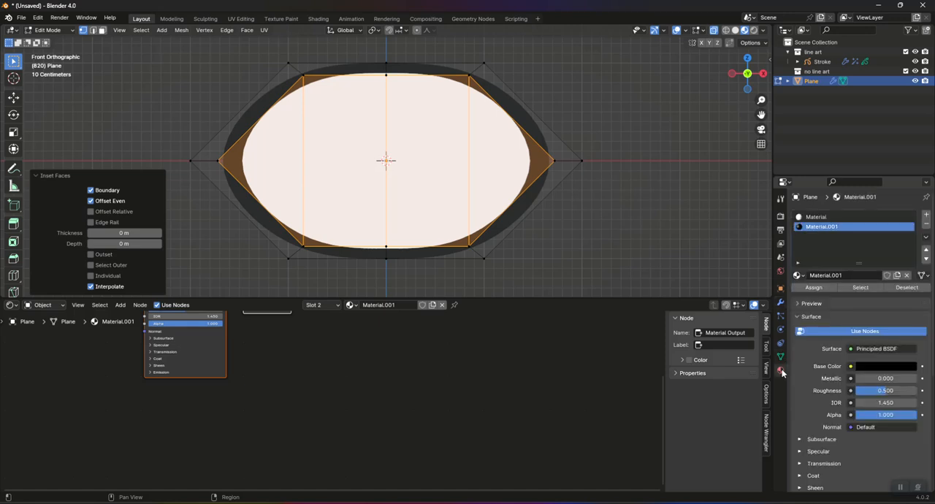
click(815, 218)
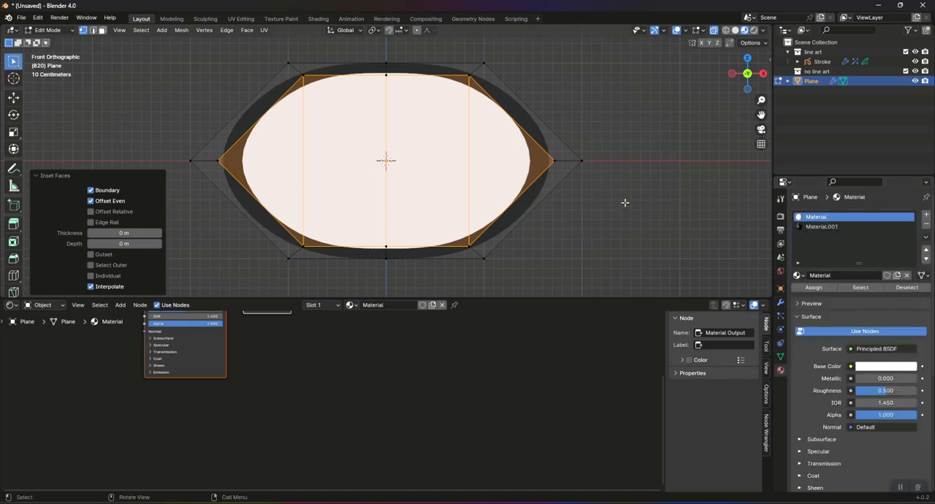
middle_drag(291, 341, 449, 408)
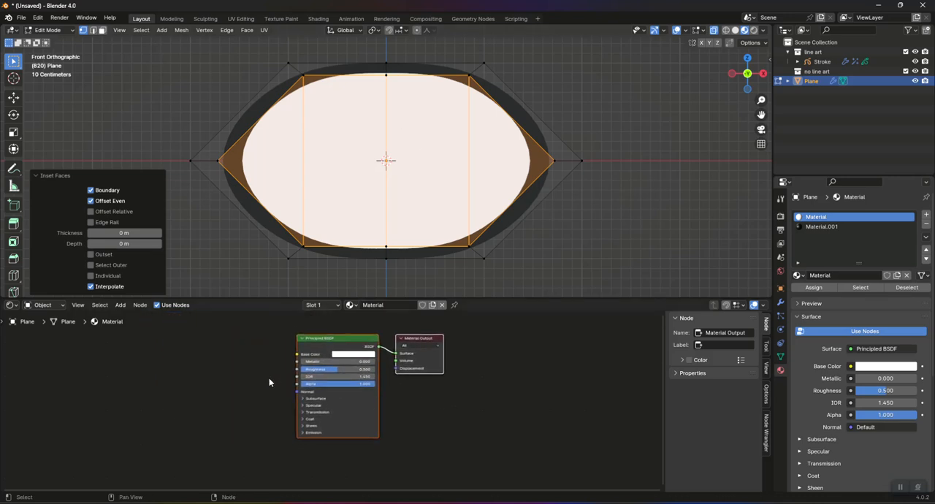
key(shift+a)
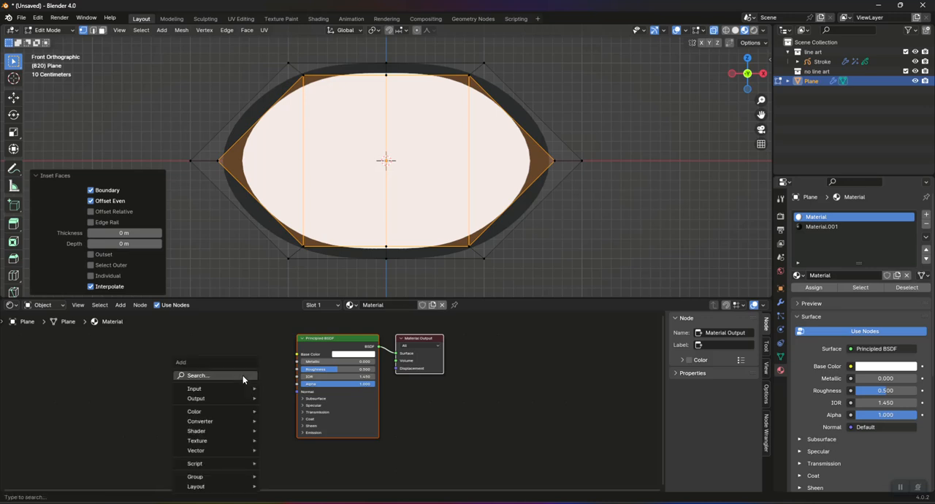
click(243, 377)
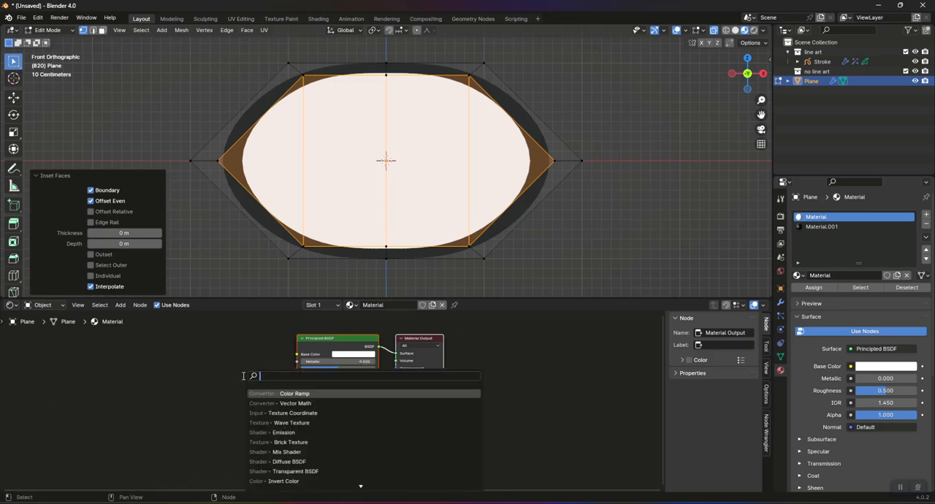
text(coor)
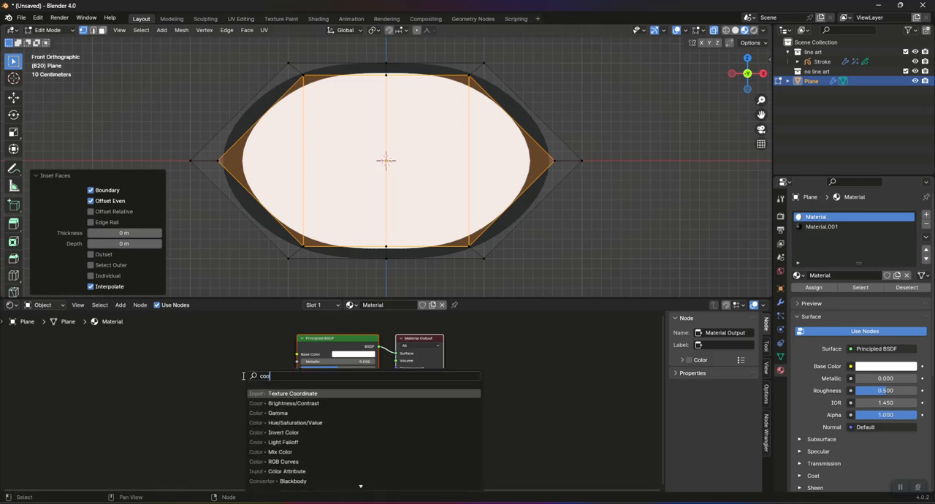
click(300, 394)
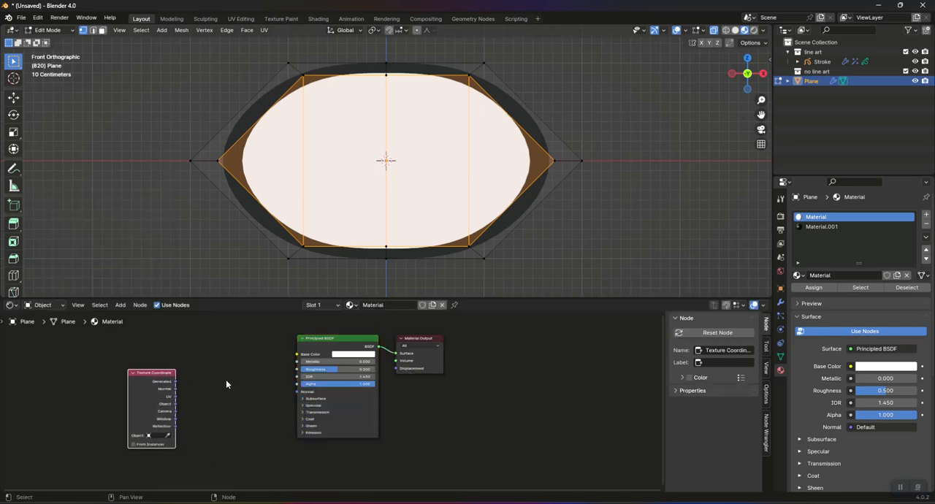
Step: Add a Vector Math node and connect the Texture Coordinate node's Object output to its first Vector input
key(shift+a)
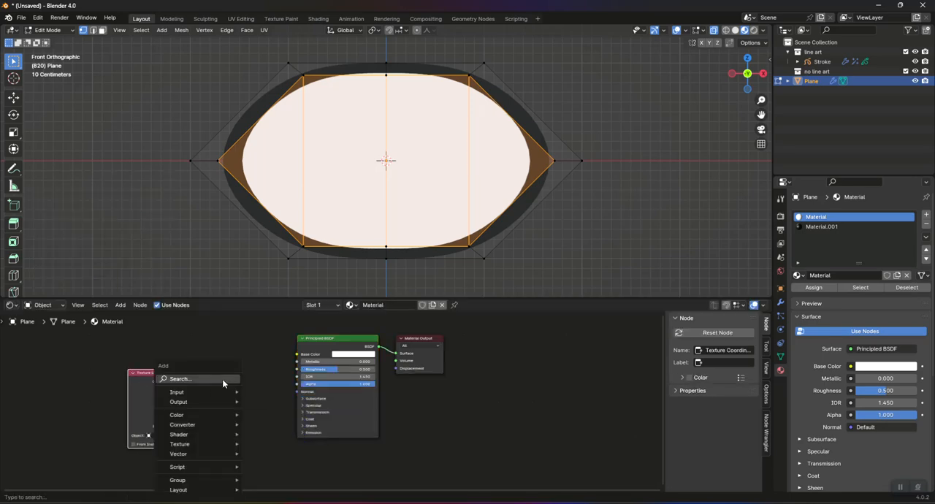
click(223, 379)
text(vec)
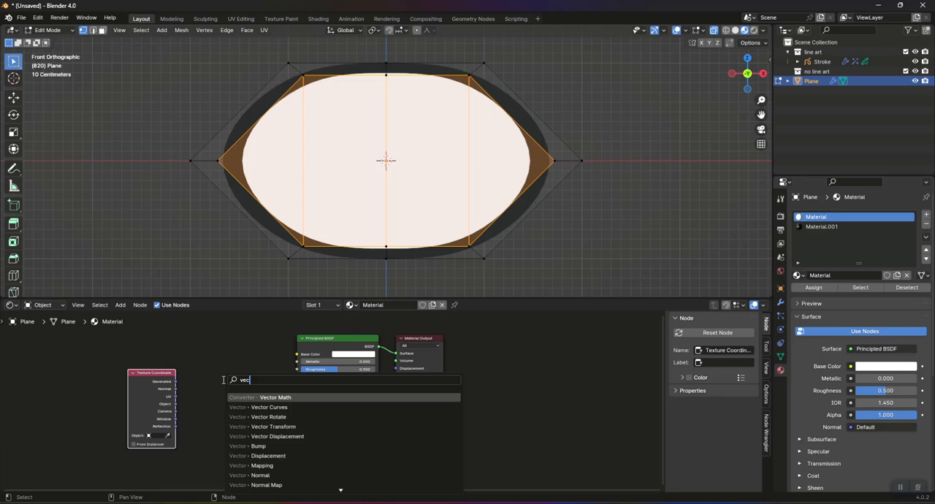
text(to)
click(255, 397)
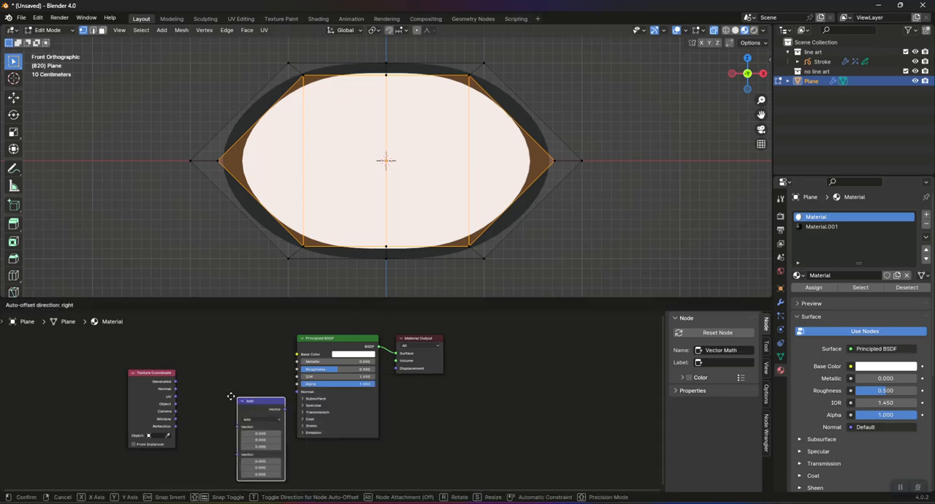
click(201, 369)
drag(176, 404, 197, 396)
drag(155, 373, 103, 372)
drag(212, 369, 163, 365)
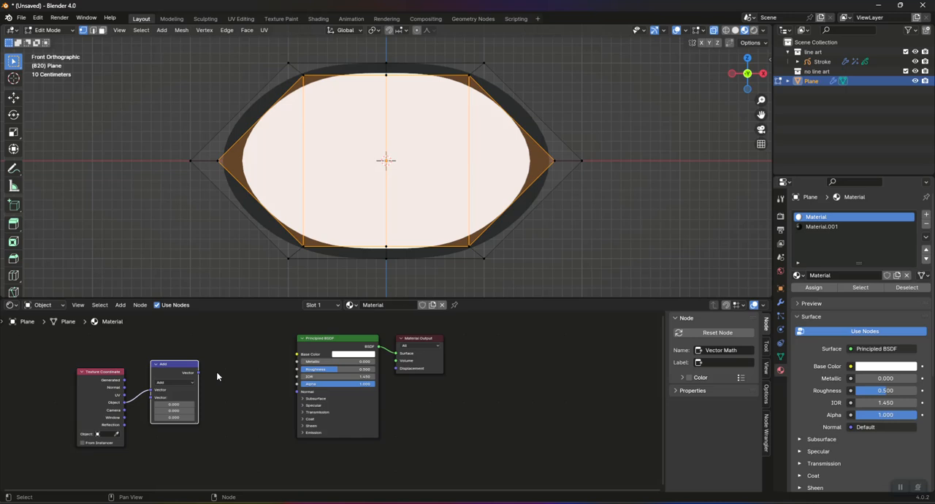
Step: Set the Vector Math operation to Length and connect its Value output to the Principled BSDF's Base Color
key(shift+a)
key(Escape)
drag(197, 372, 295, 358)
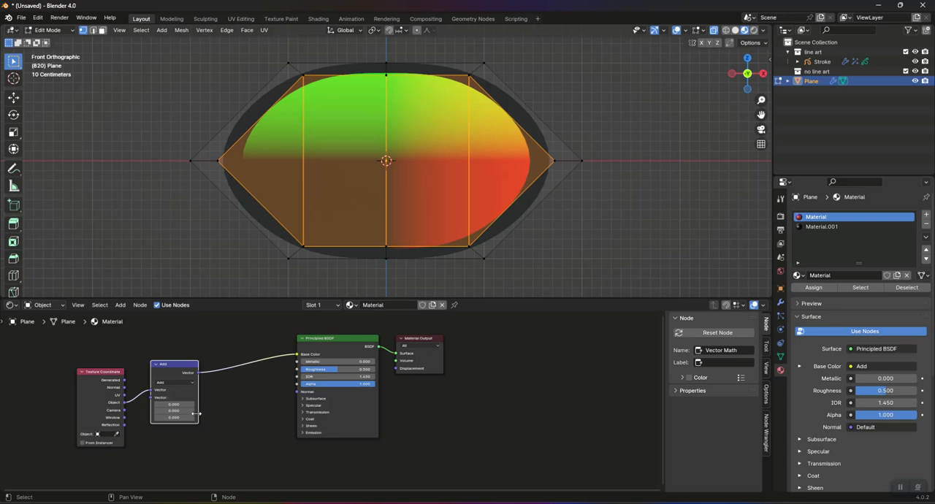
click(185, 384)
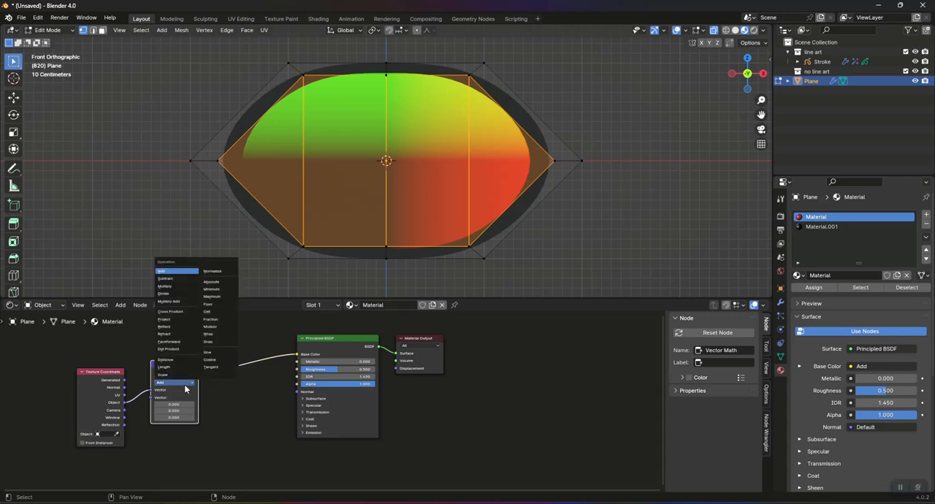
click(172, 370)
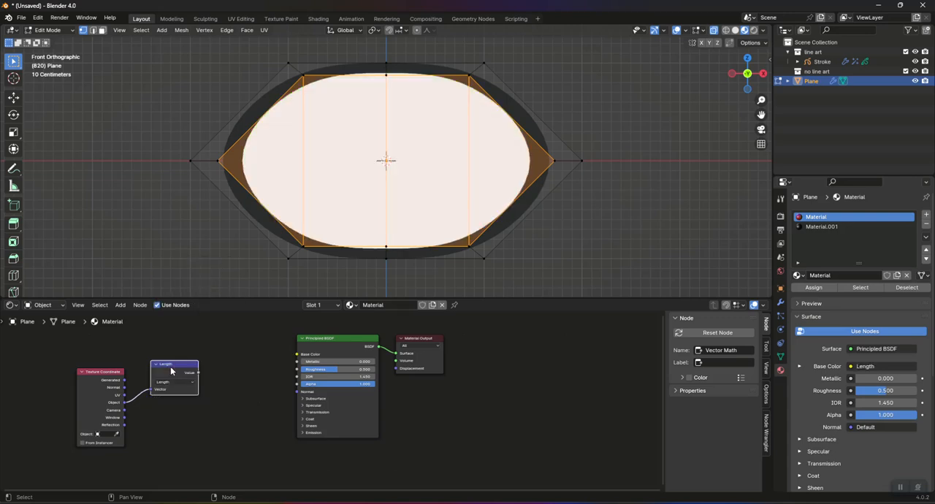
drag(198, 372, 297, 354)
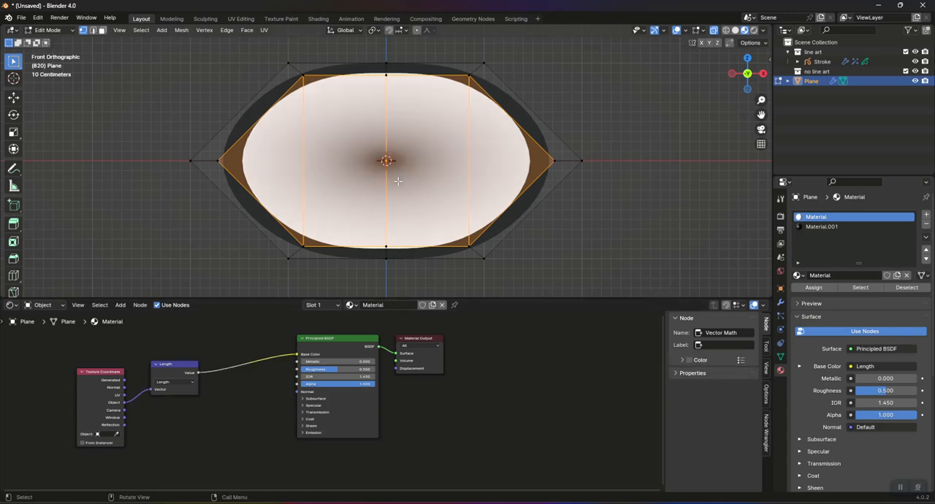
Step: Insert a Color Ramp node between the Length node and the Principled BSDF's Base Color
key(shift+a)
key(shift+a)
text(color)
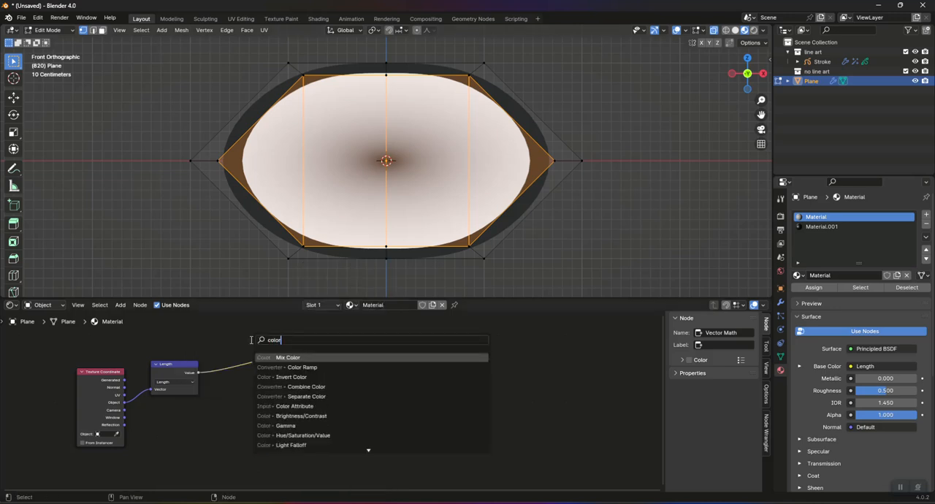
key(Down)
key(Return)
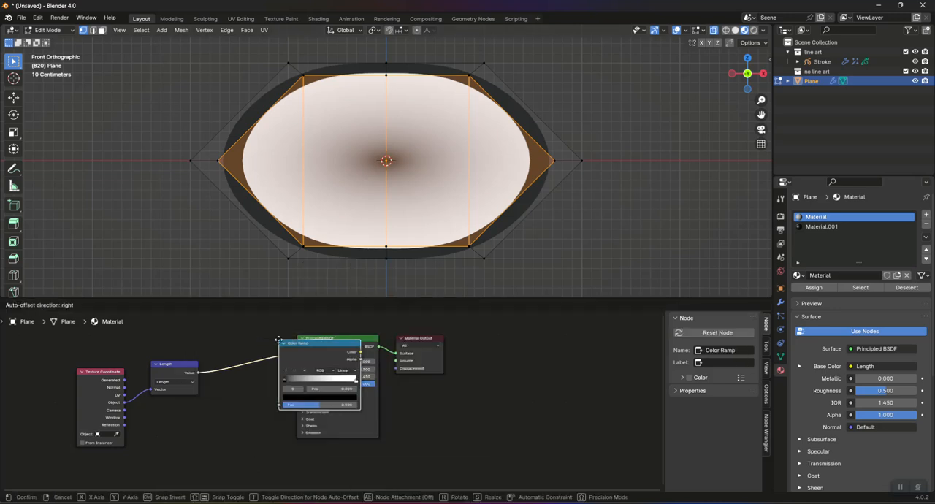
click(224, 340)
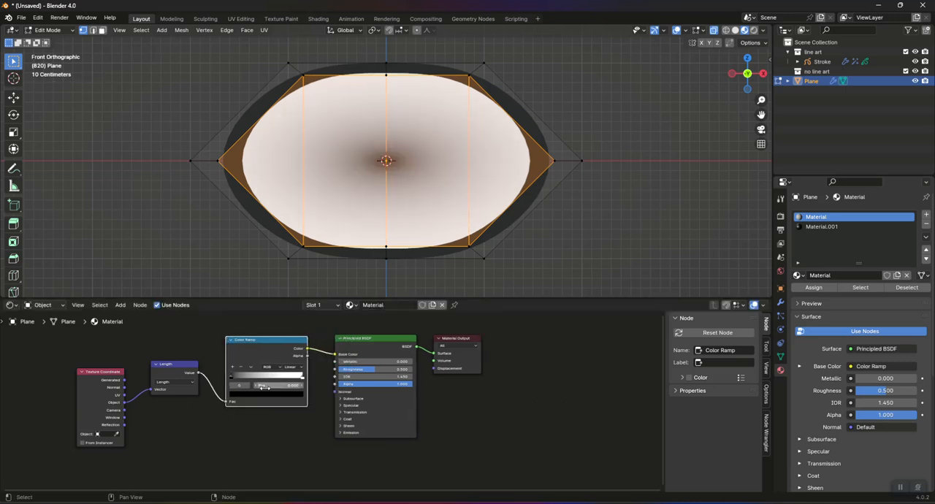
Step: Set the Color Ramp interpolation to Constant and move its white stop to about position 0.673 to form a solid black pupil
drag(303, 380, 265, 375)
click(299, 365)
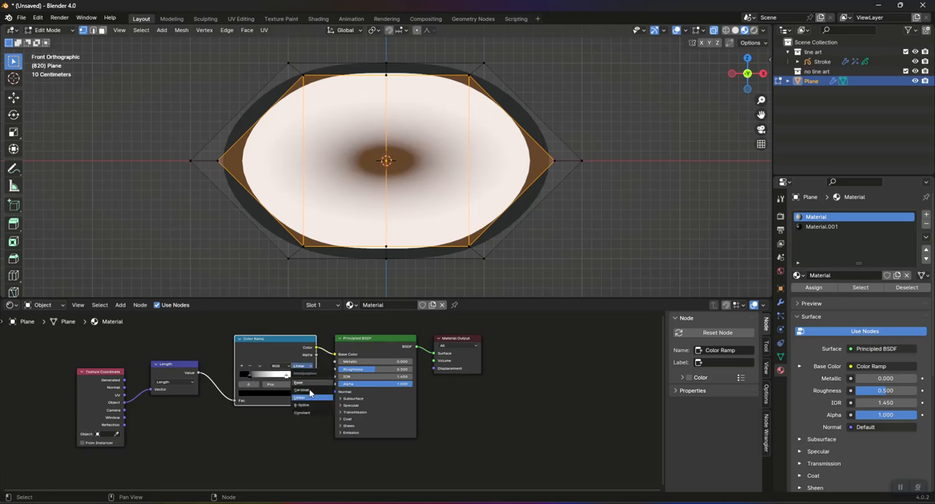
click(303, 415)
drag(250, 375, 287, 385)
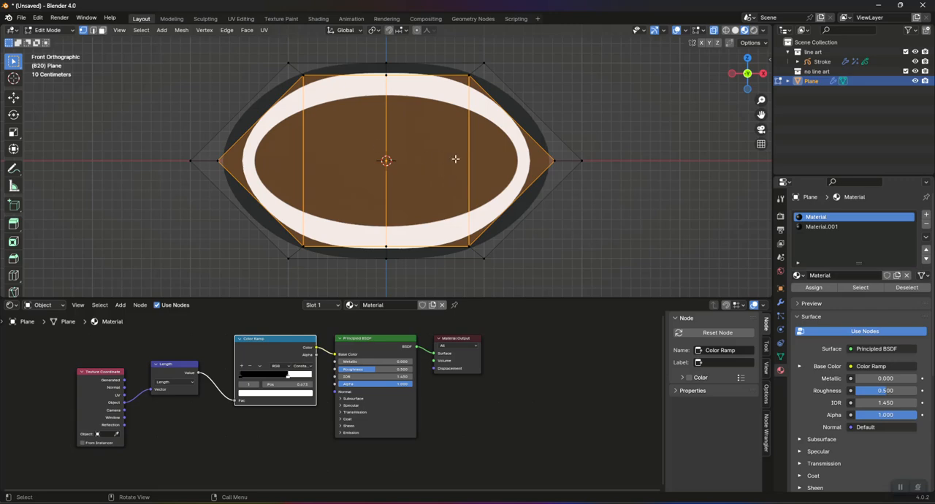
Step: Return to Object Mode and add a Plain Axes empty with a 1 m radius at the world origin
key(Tab)
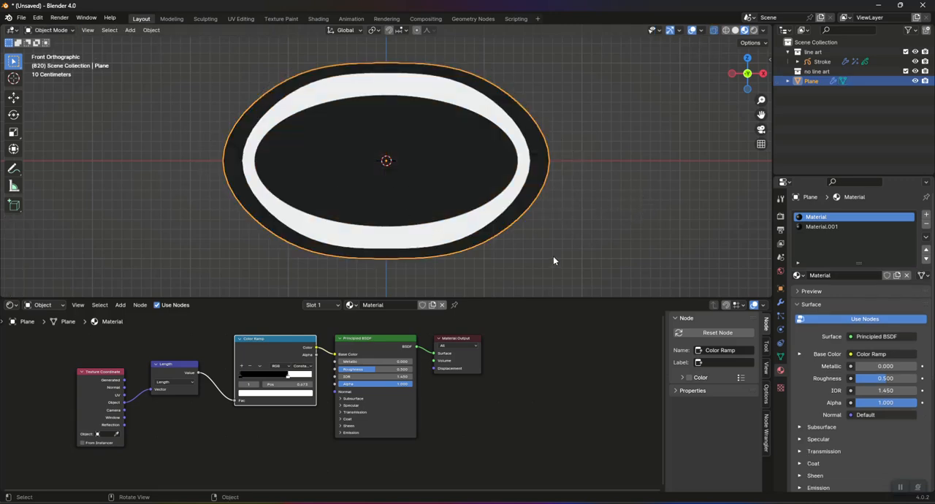
key(ctrl+a)
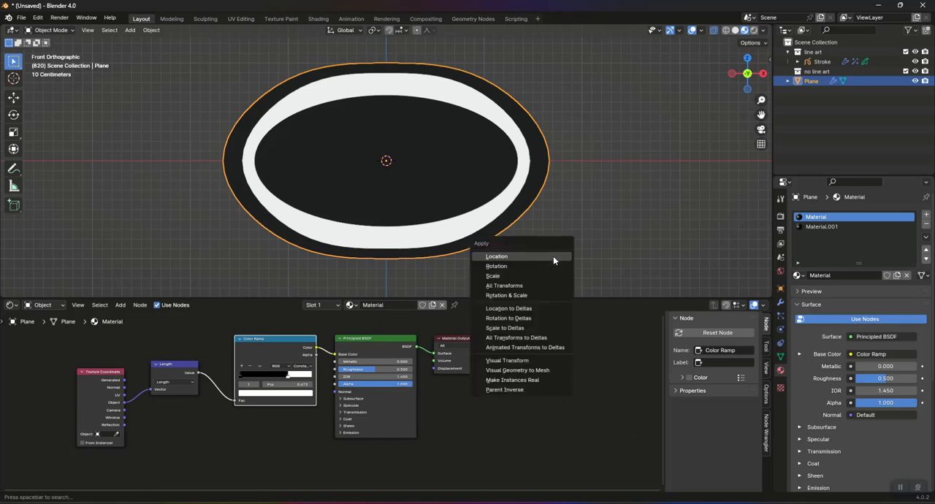
click(612, 235)
key(shift+a)
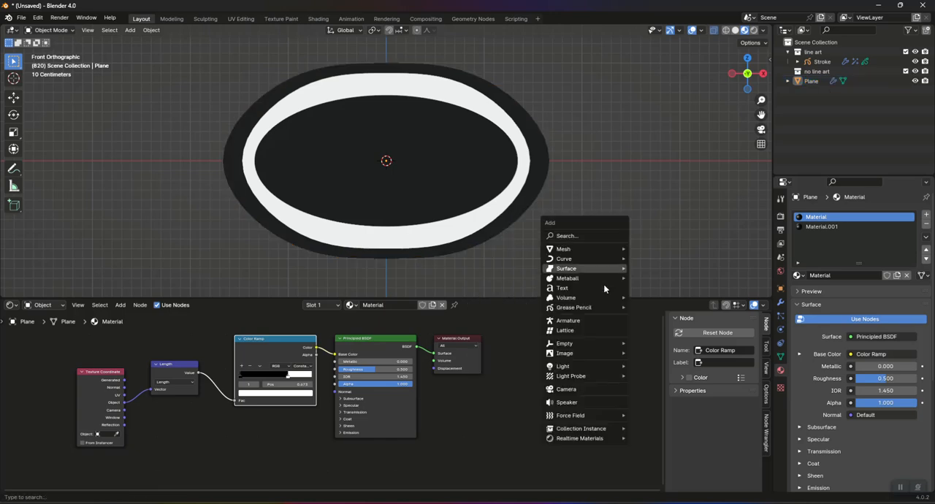
mouse_move(590, 342)
click(644, 344)
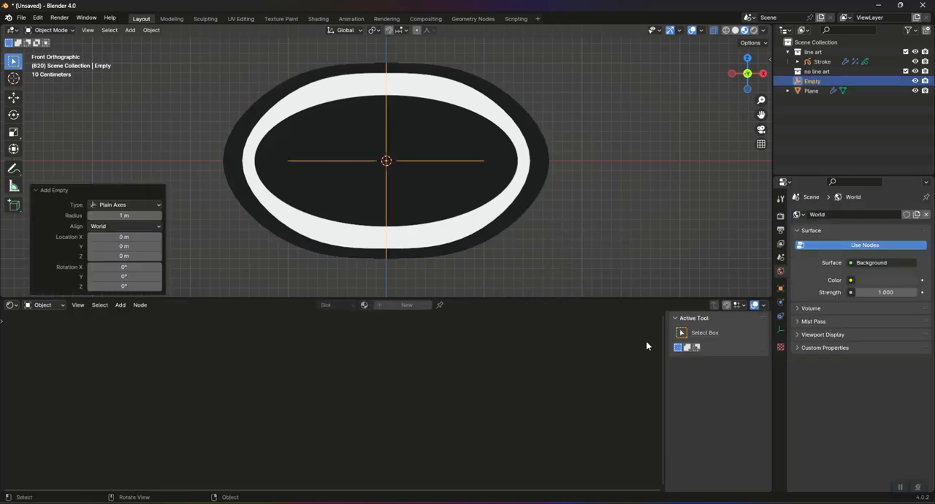
Step: Rename the new empty as PupilDriver
click(812, 81)
double_click(812, 81)
text(P)
text(ullDriv)
key(Return)
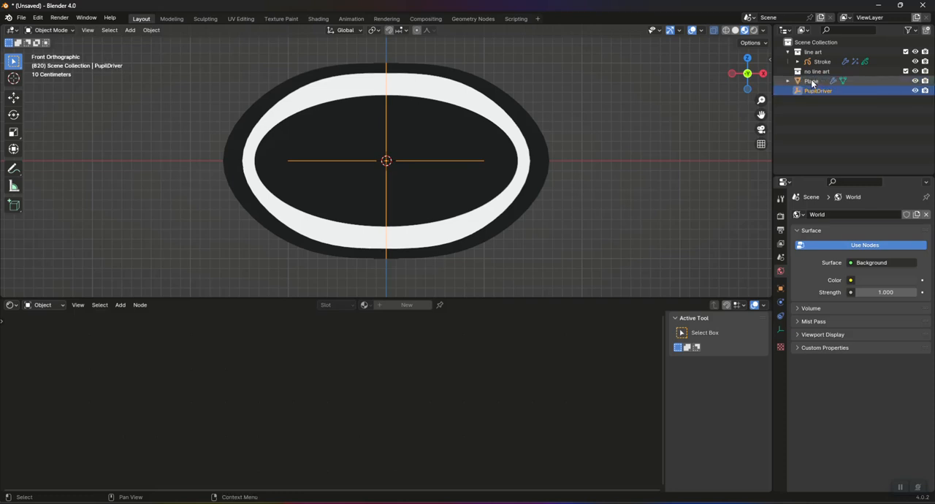
Step: Assign PupilDriver as the Object of the Texture Coordinate node in the eye plane's material
click(475, 119)
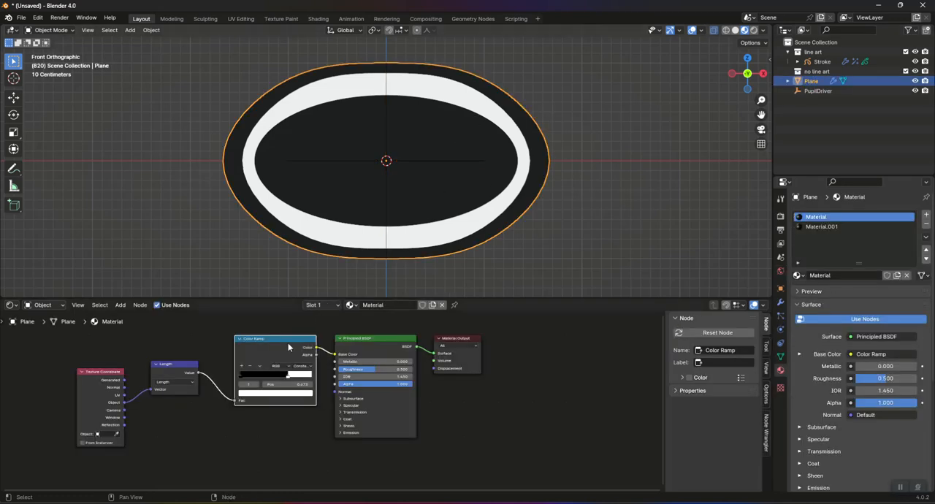
click(102, 435)
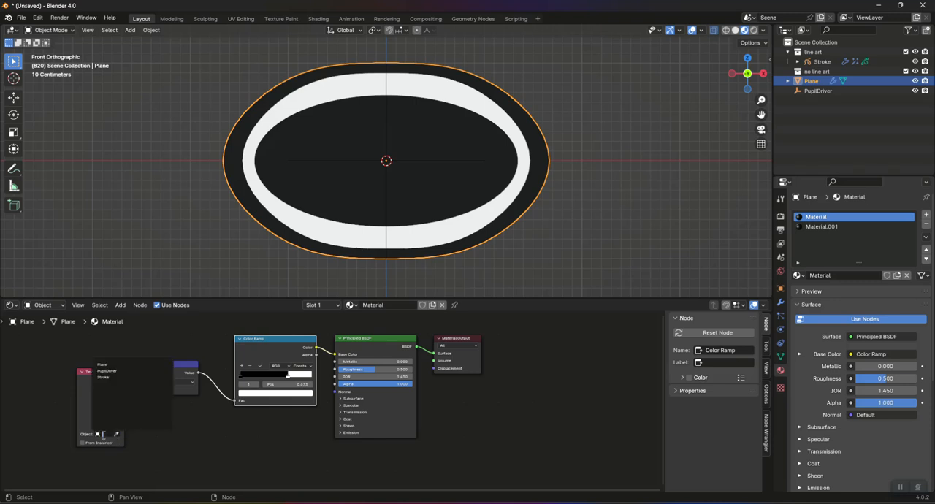
click(117, 370)
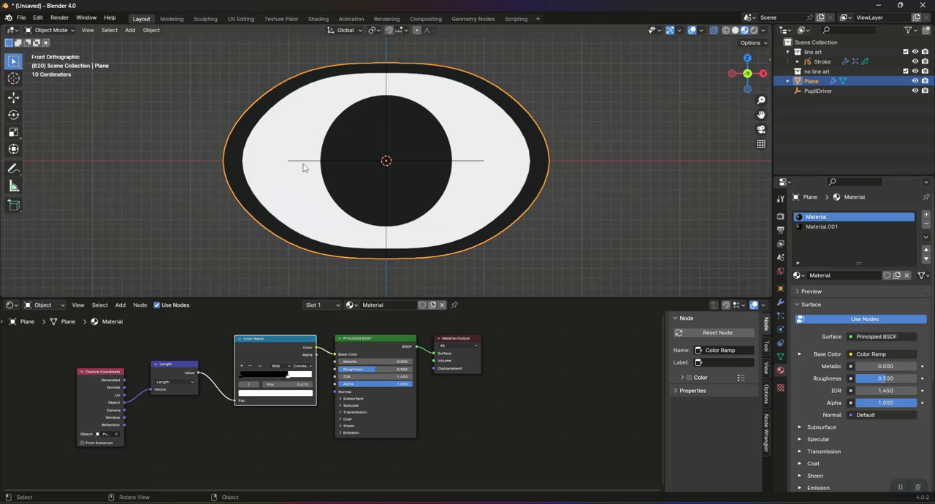
Step: Scale the PupilDriver empty uniformly to about 0.871 to shrink the pupil, and try moving it without keeping the move
click(471, 160)
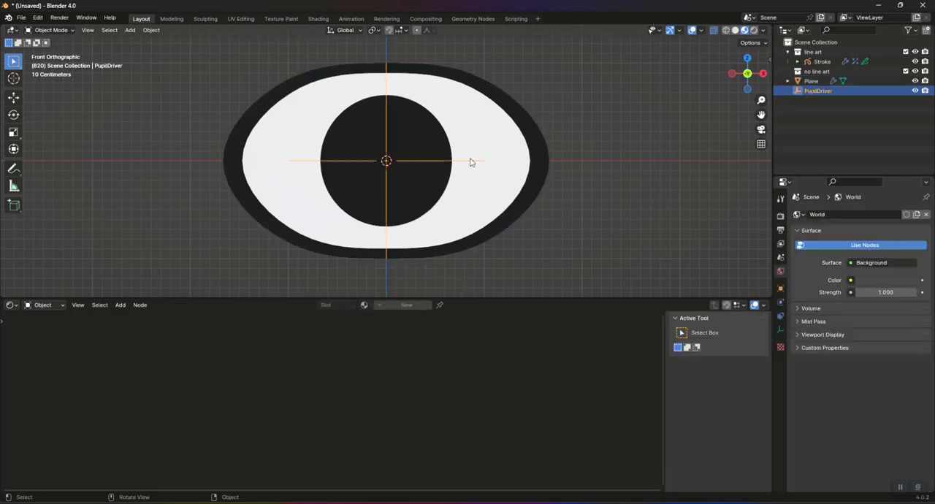
key(s)
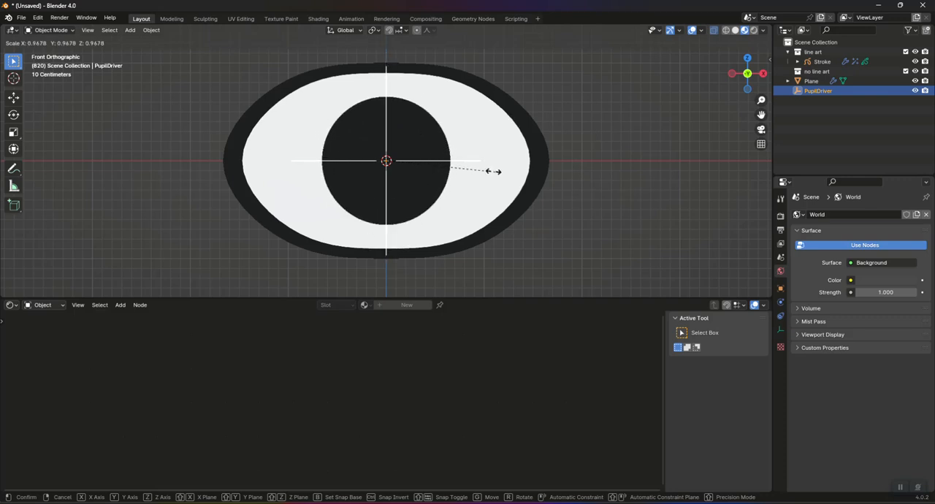
click(486, 175)
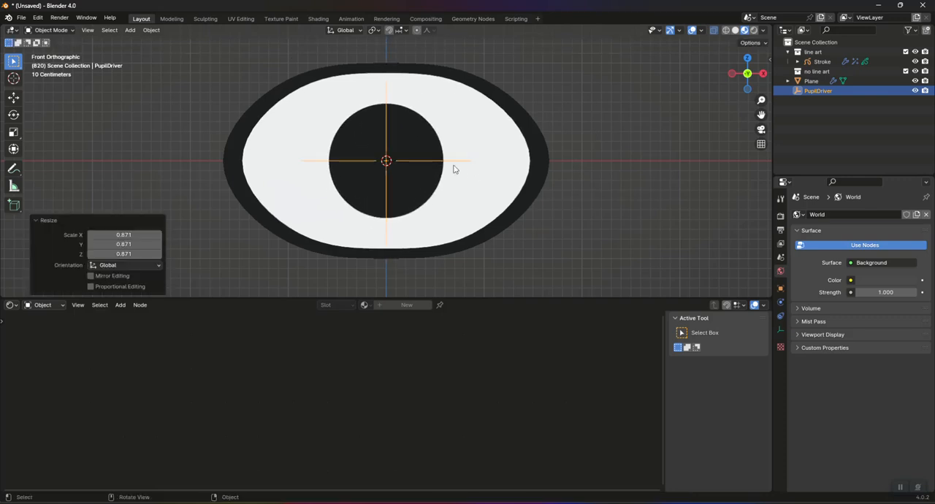
key(g)
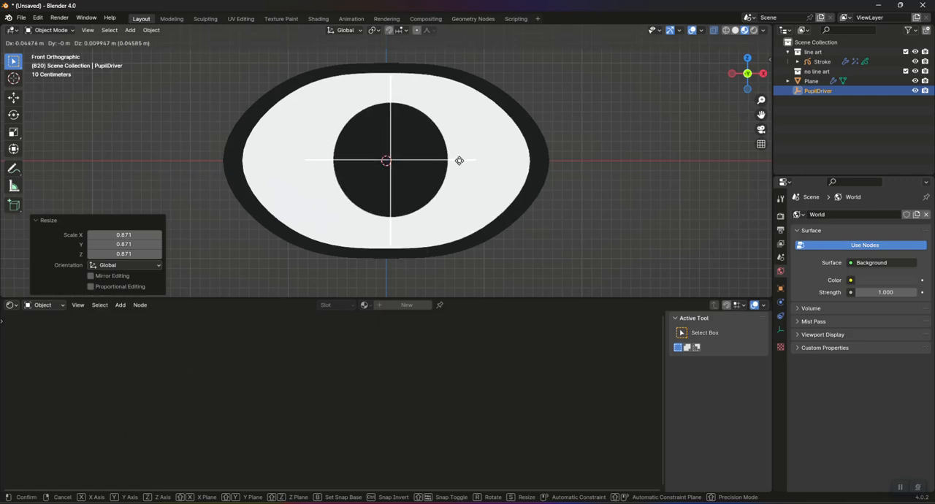
right_click(450, 161)
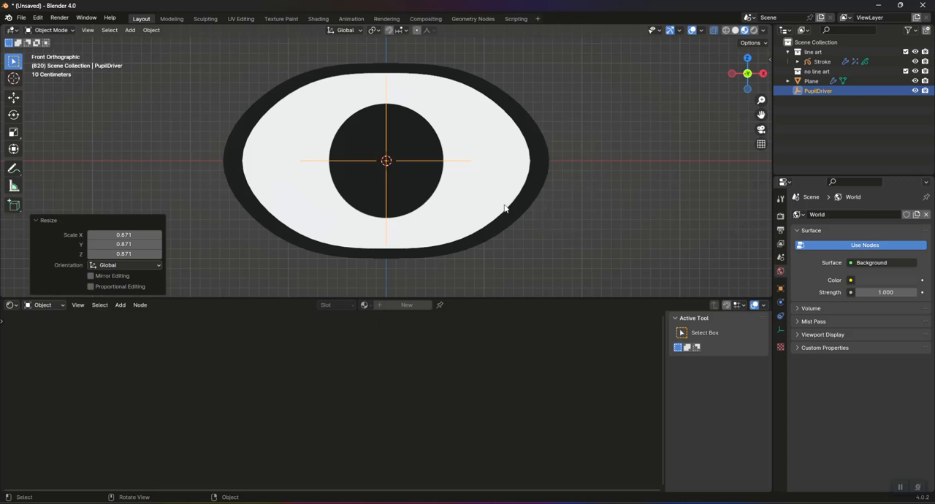
Step: Put the eye plane in Edit Mode and enable proportional editing with Smooth falloff
click(524, 138)
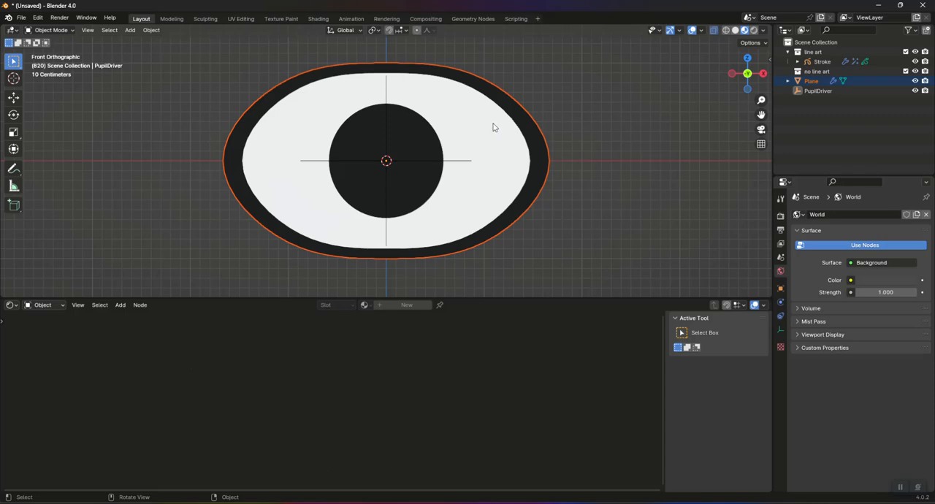
click(547, 139)
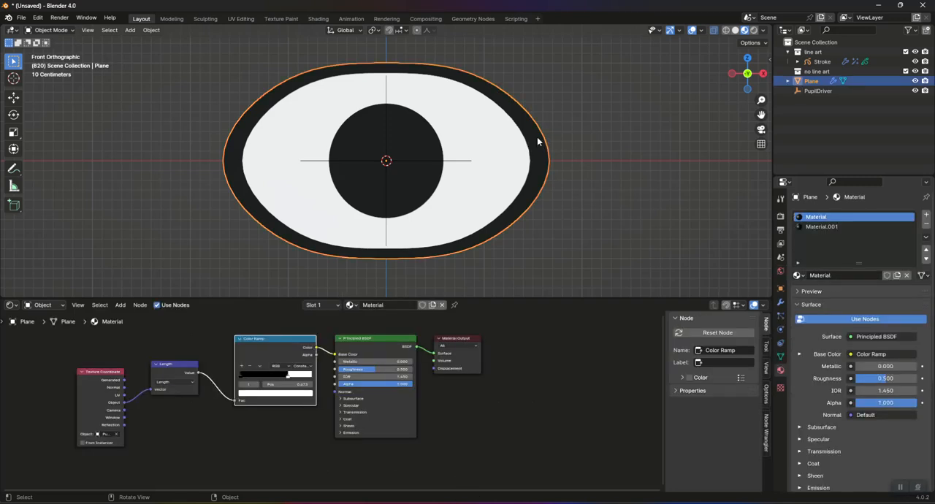
key(Tab)
click(417, 29)
click(432, 30)
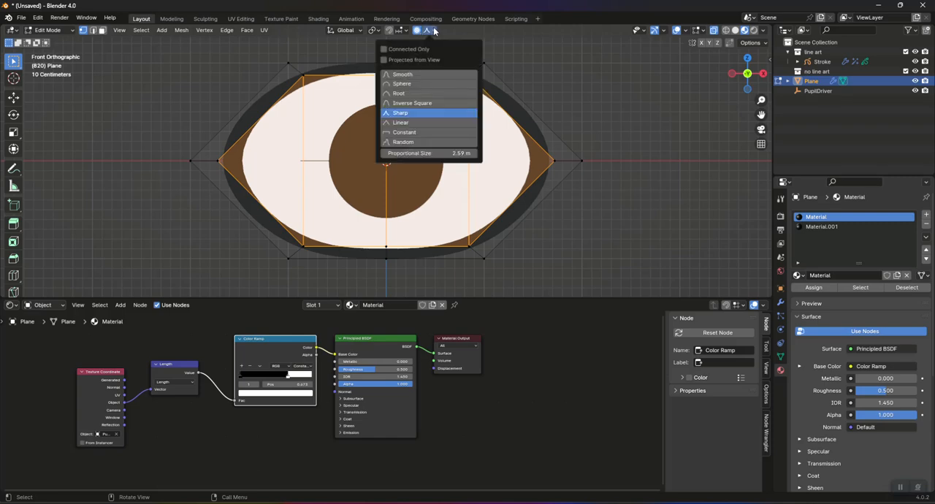
click(422, 75)
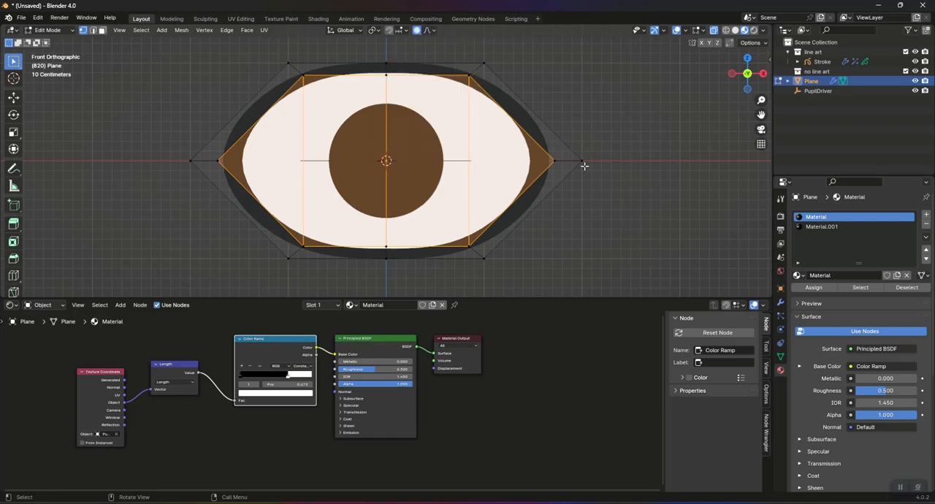
Step: Move the vertices at both side corners of the eye down about 0.57 m along Z with a proportional size of about 1.46 m
click(583, 162)
drag(496, 141, 615, 179)
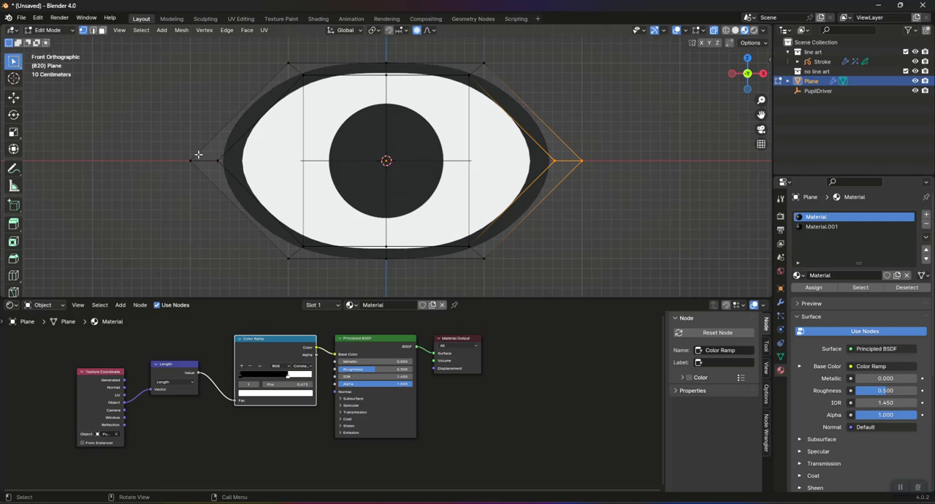
shift+drag(146, 145, 301, 185)
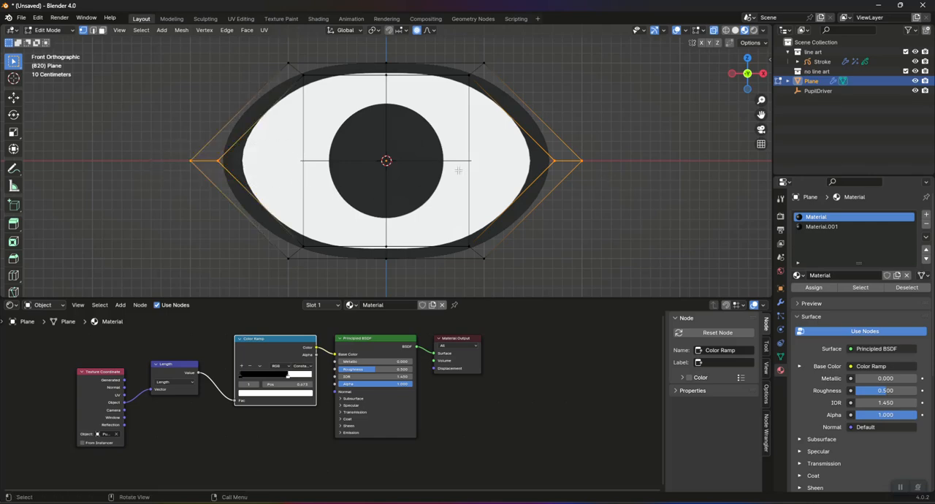
shift+drag(520, 144, 642, 182)
key(g)
key(z)
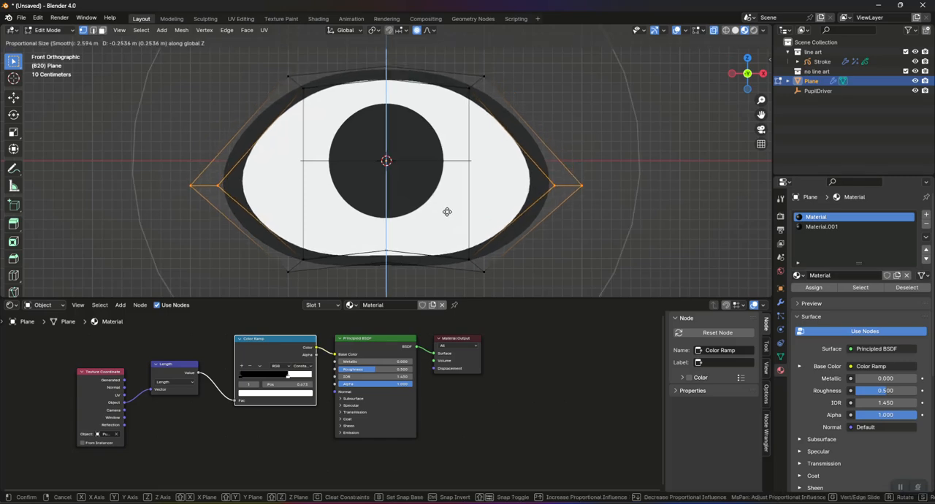
scroll(446, 219, up, 6)
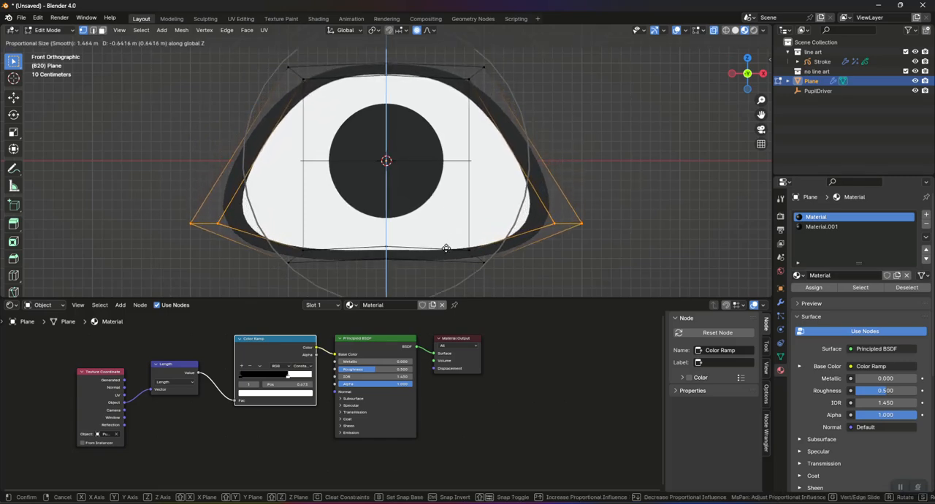
click(447, 241)
Step: Scale the side corner vertices to about 0.719 to narrow the eye, and return to Object Mode
key(s)
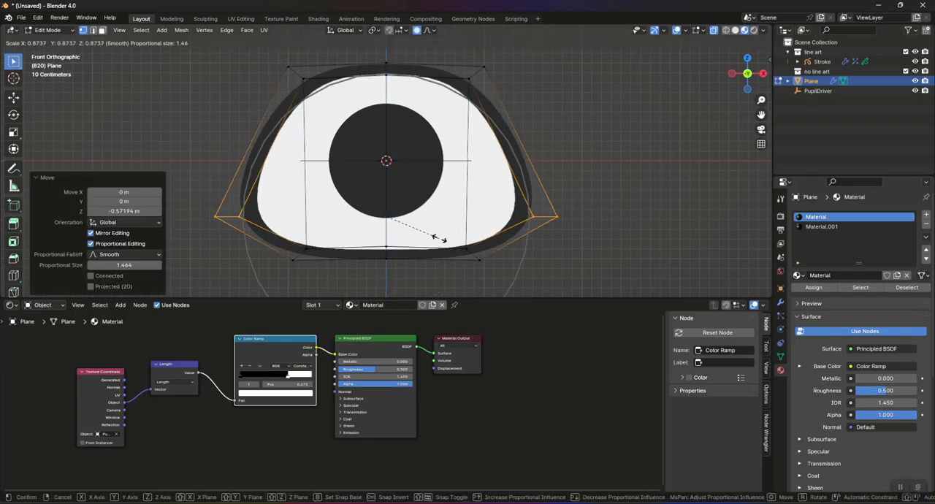
click(425, 236)
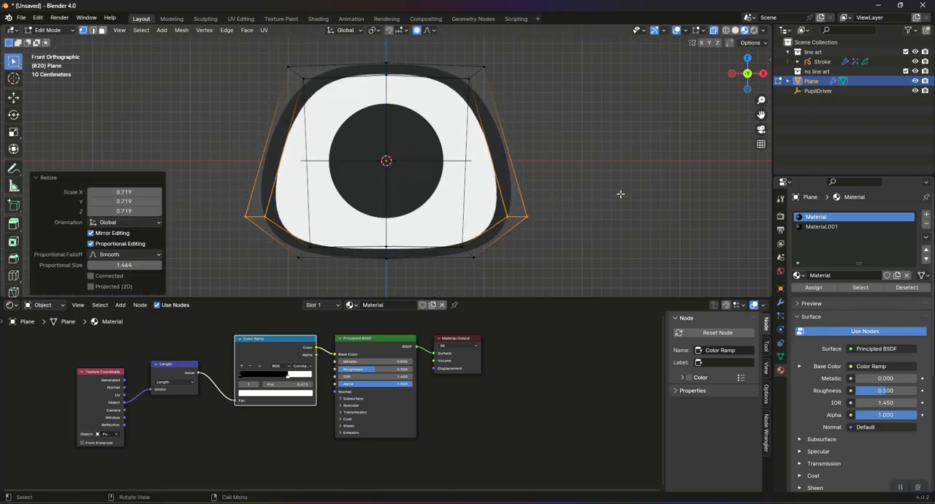
key(Tab)
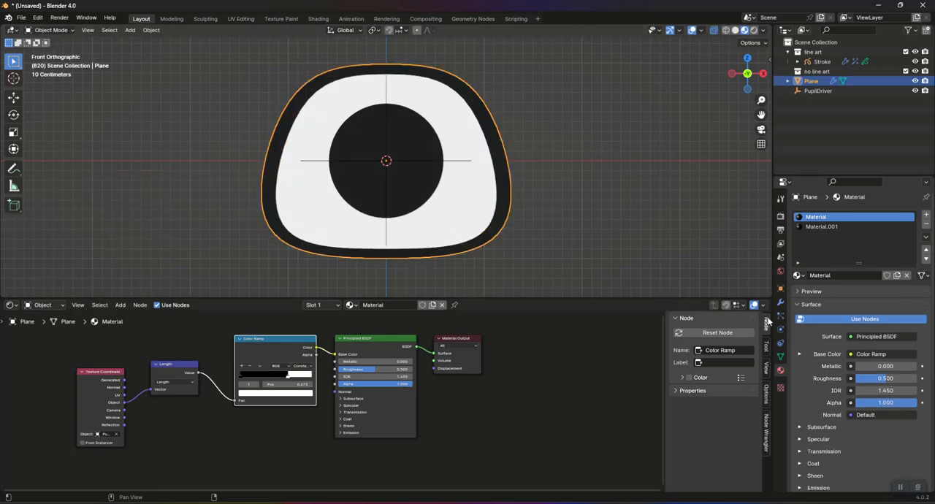
Step: Add a Basis shape key and a second shape key named Squint to the eye plane
click(780, 358)
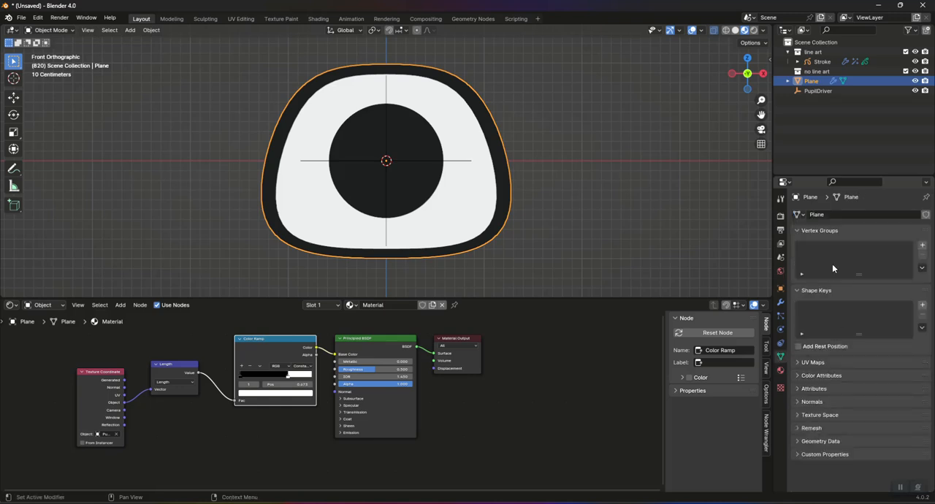
click(920, 306)
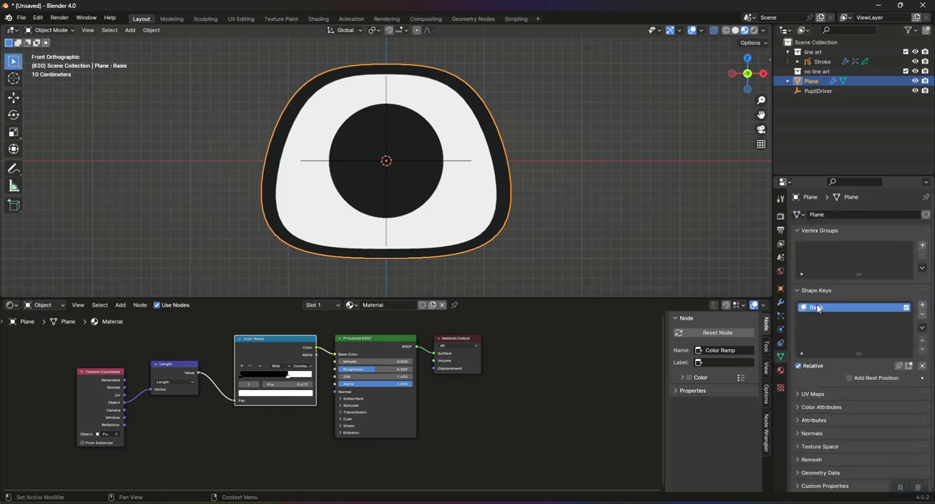
click(921, 306)
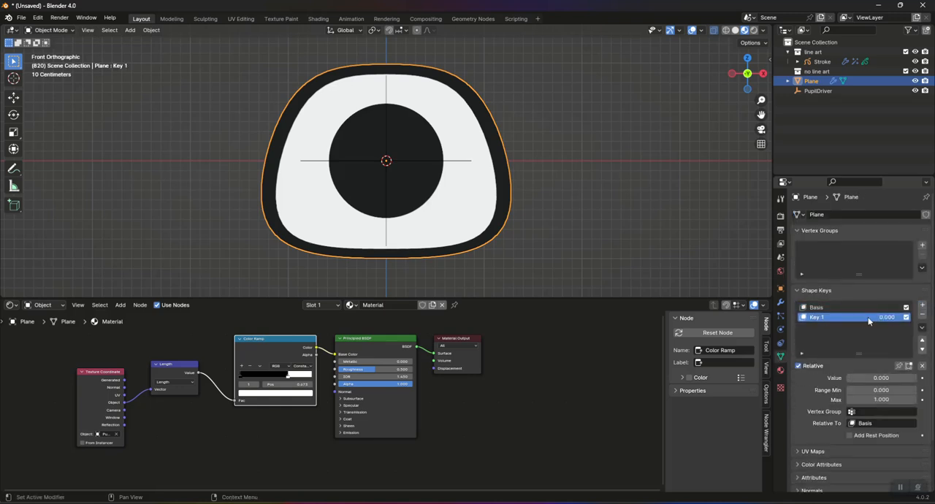
double_click(822, 319)
text(Sc)
key(Return)
Step: Edit the Squint shape key by moving the eye's upper vertices down towards the pupil with proportional editing
key(Tab)
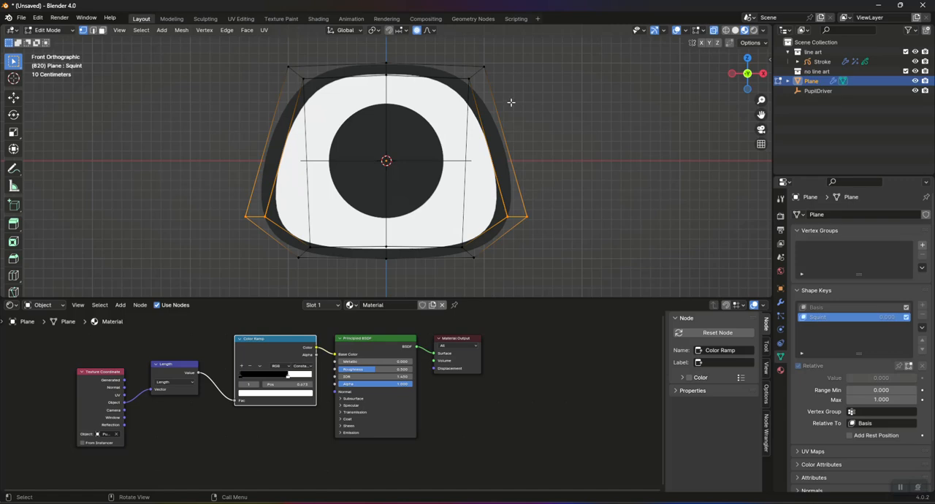
drag(247, 52, 560, 105)
key(g)
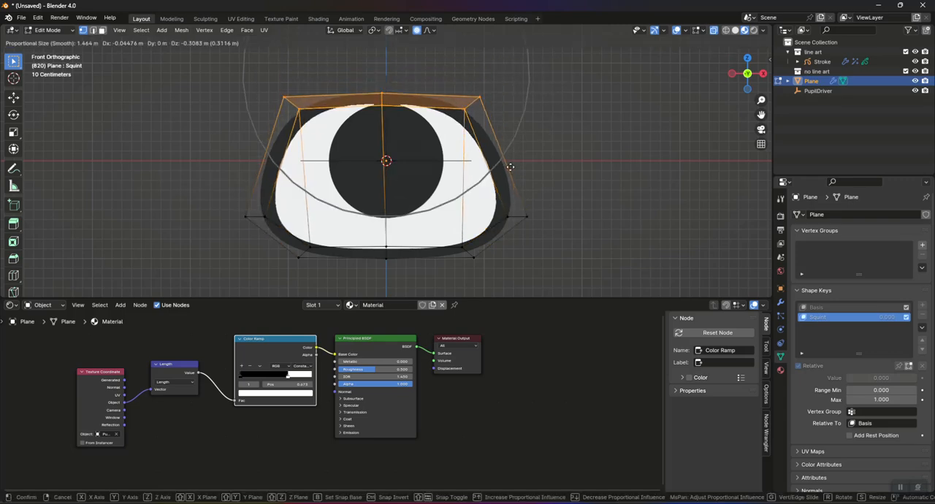
click(515, 170)
Step: Move the eye's lower and side vertices up about 0.33 m, return to Object Mode and preview the Squint value
drag(227, 212, 560, 274)
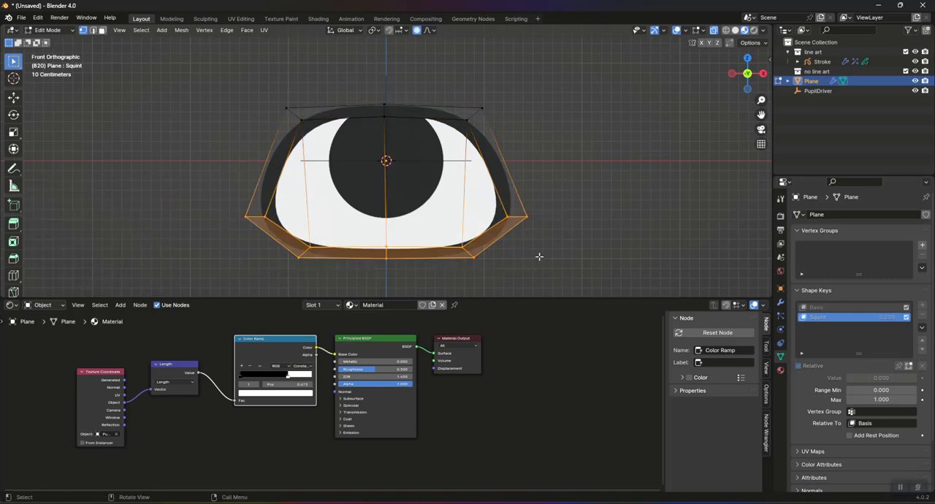
key(g)
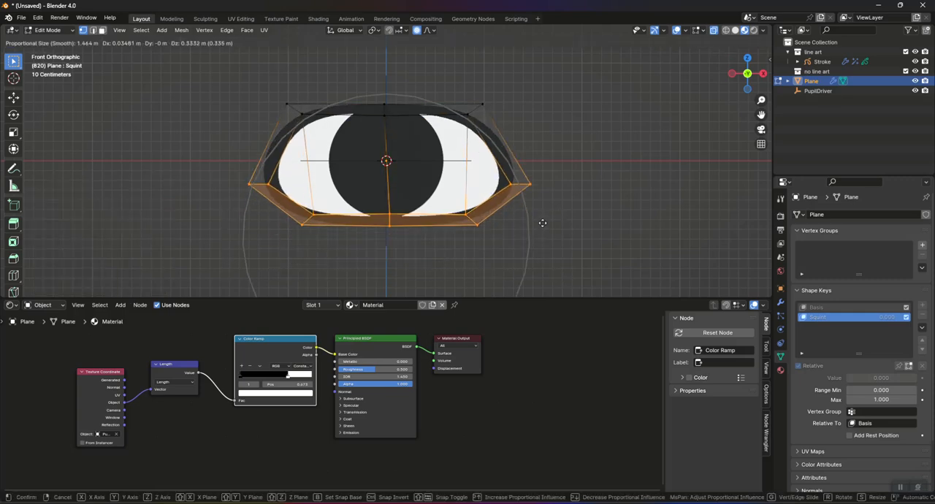
click(542, 223)
key(Tab)
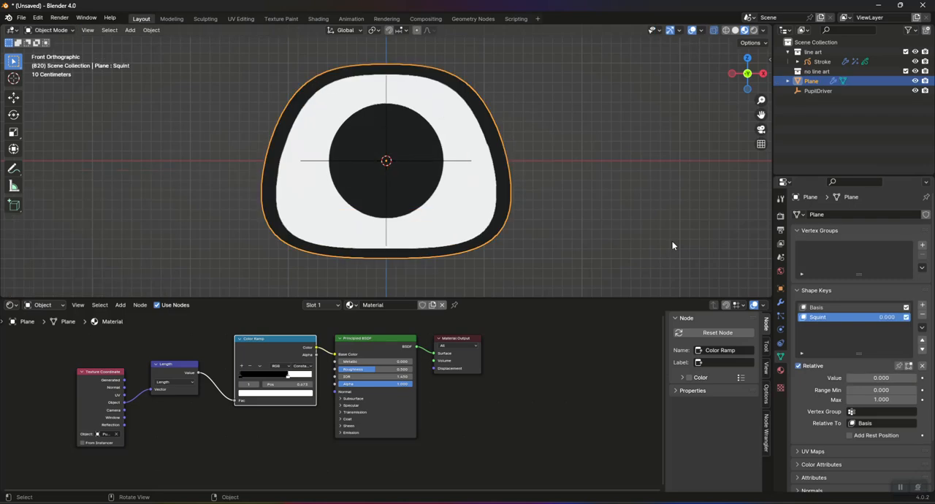
drag(872, 378, 851, 377)
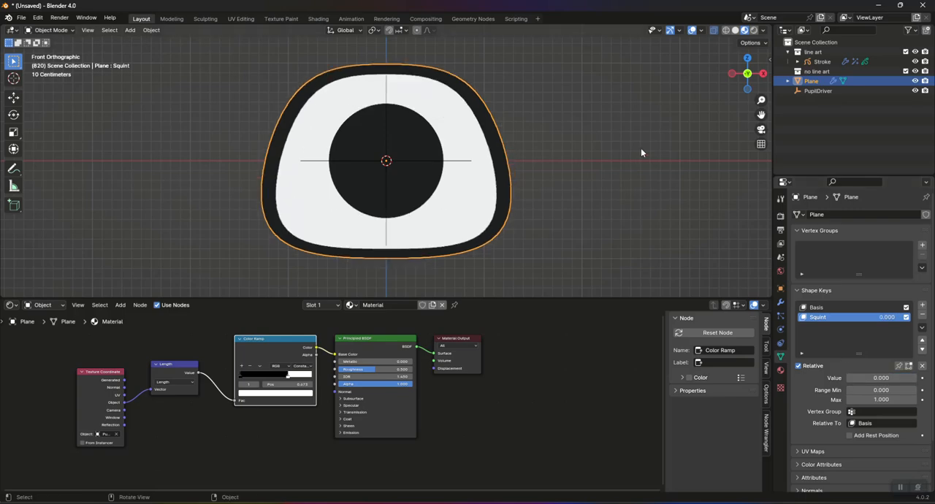
Step: Add a third shape key to the eye plane and name it Questioning
click(921, 305)
double_click(819, 329)
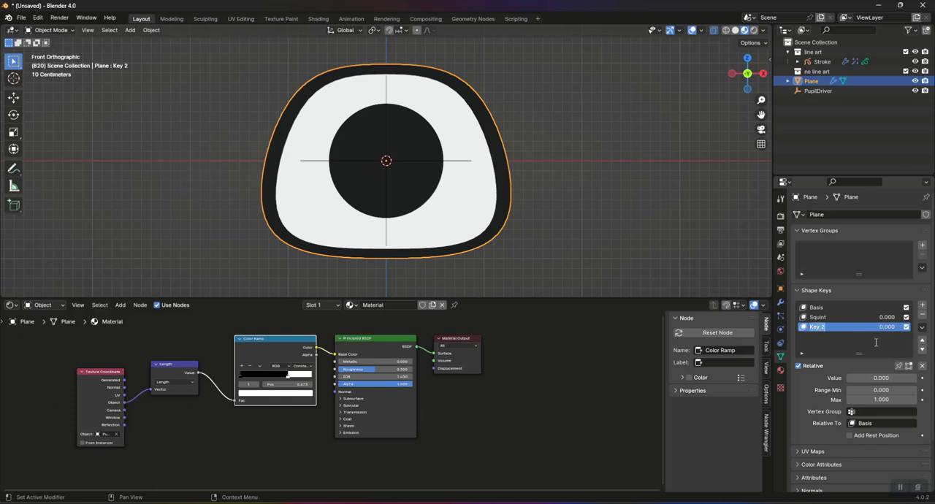
text(O)
key(Tab)
key(Return)
Step: Edit the Questioning shape key by moving the top-centre and upper-right vertices down about 0.29 m
key(Tab)
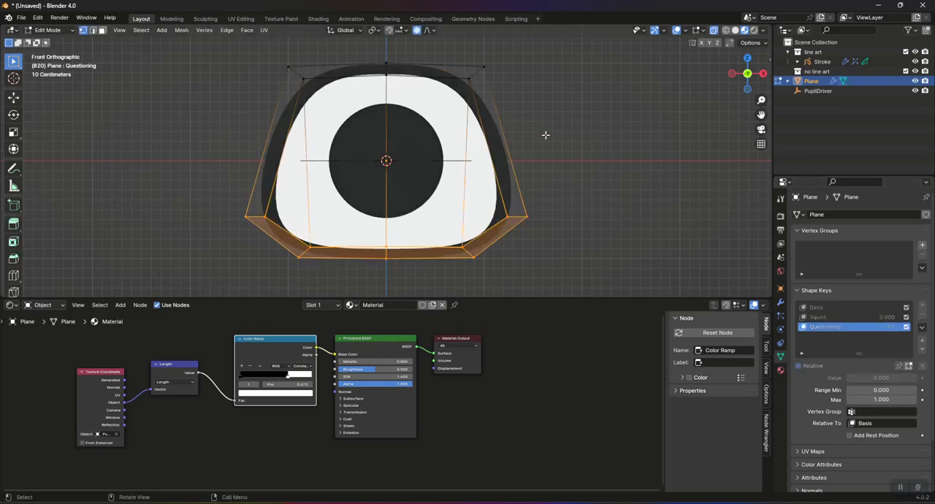
drag(602, 135, 604, 138)
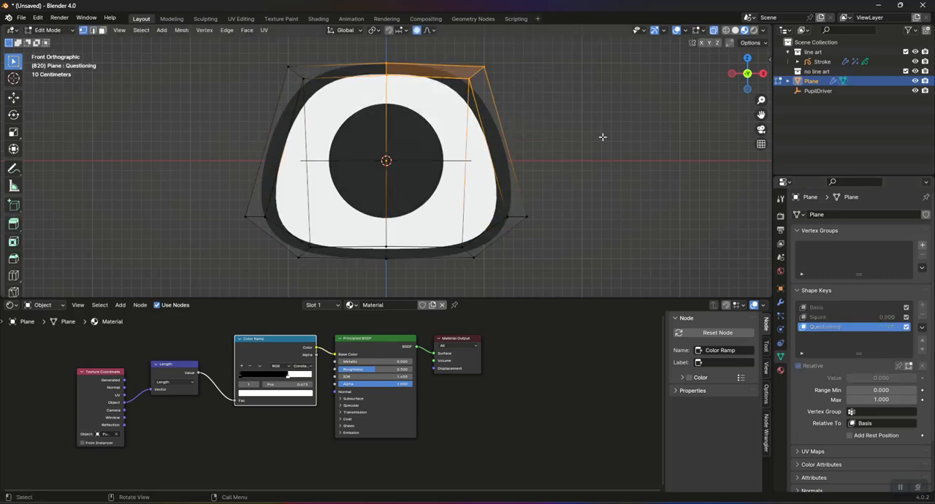
key(g)
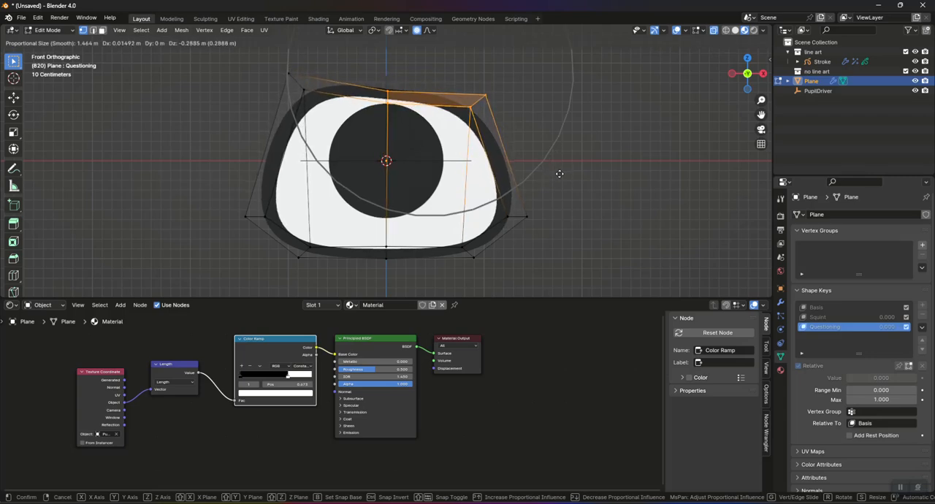
click(528, 226)
Step: Move the eye's lower-right vertices about -0.129 m in X and 0.443 m in Z with proportional editing
drag(424, 212, 584, 289)
key(g)
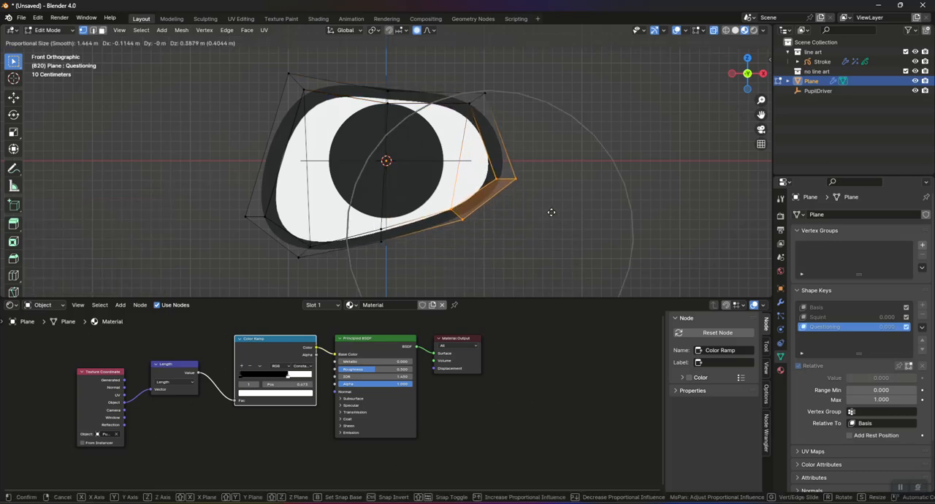
click(551, 210)
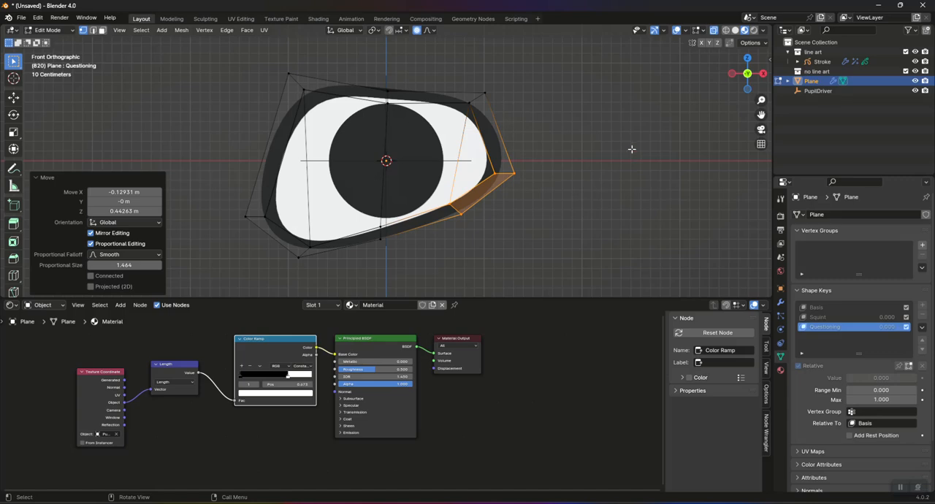
Step: Rotate all vertices of the Questioning shape key about 33.1° in front view and preview its value in Object Mode
key(Tab)
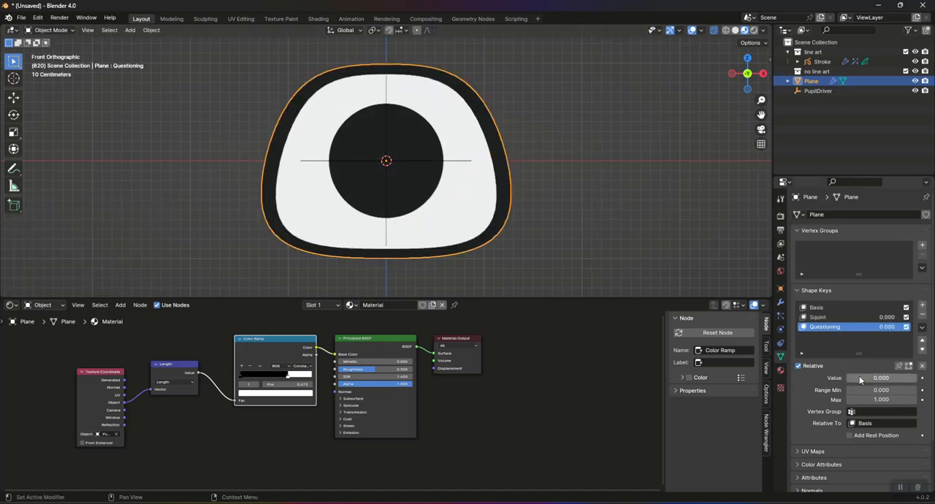
mouse_move(853, 374)
mouse_down()
mouse_move(880, 374)
mouse_move(853, 378)
mouse_up()
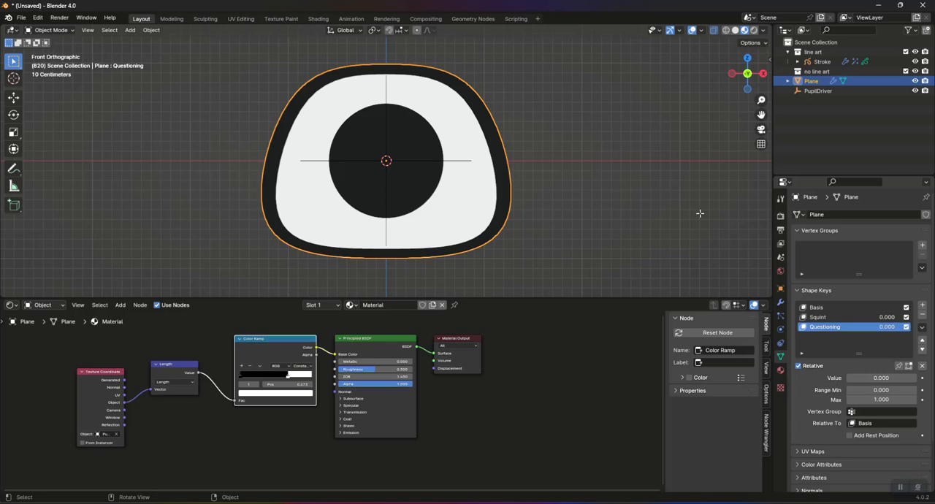
key(Tab)
drag(200, 59, 589, 246)
key(r)
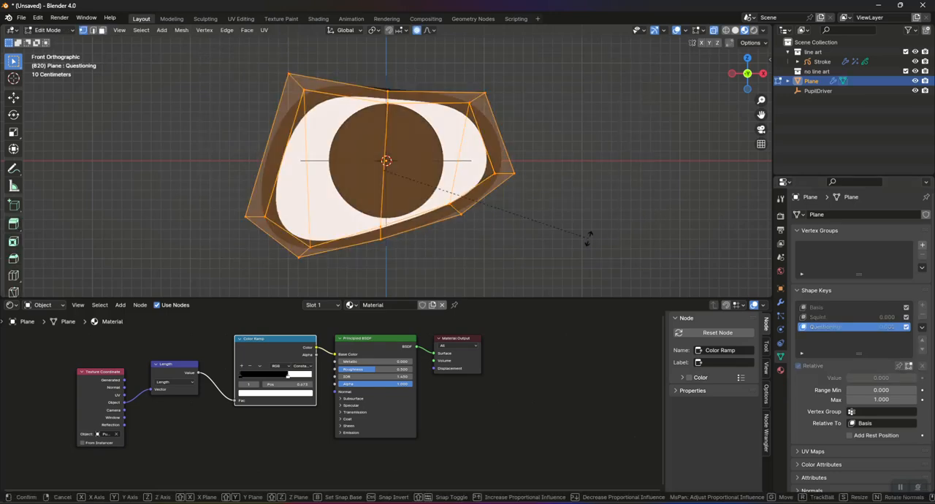
click(500, 46)
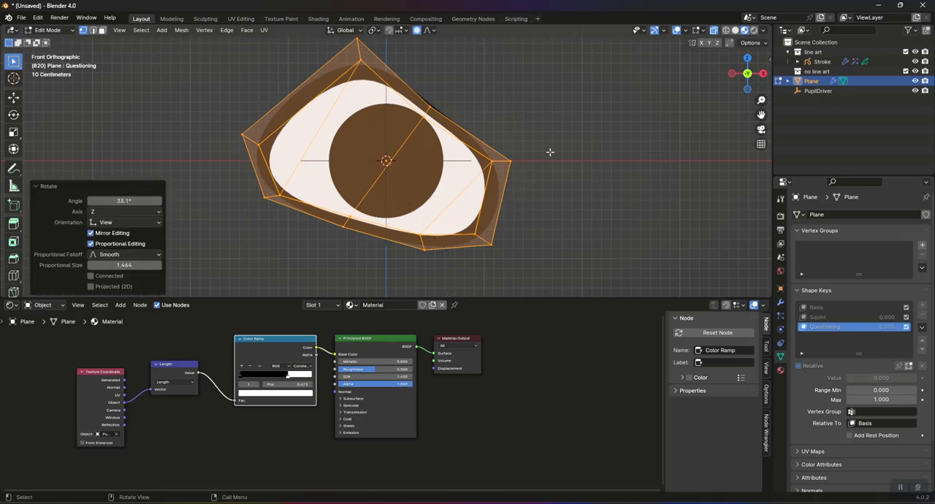
key(Tab)
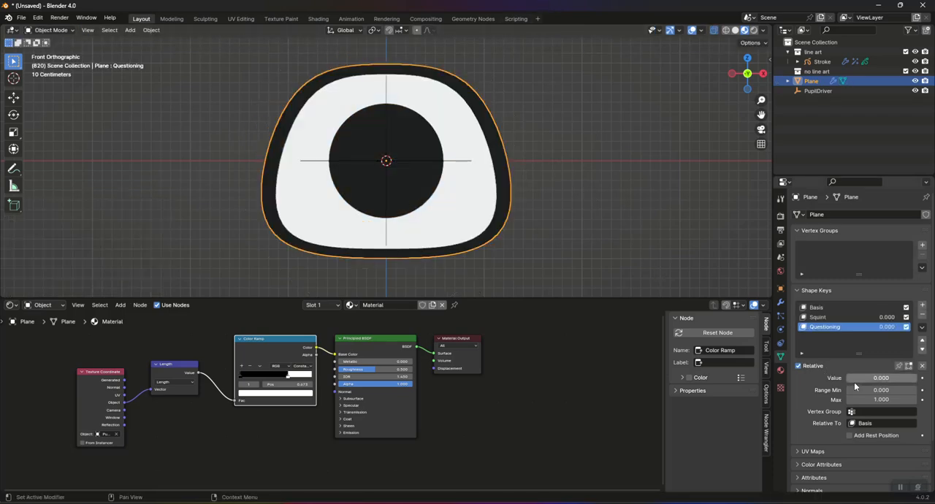
mouse_move(854, 378)
mouse_down()
mouse_move(913, 378)
mouse_move(854, 378)
mouse_up()
Step: Add a Plain Axes empty at the world origin and rename it ExpressionDriver
key(shift+a)
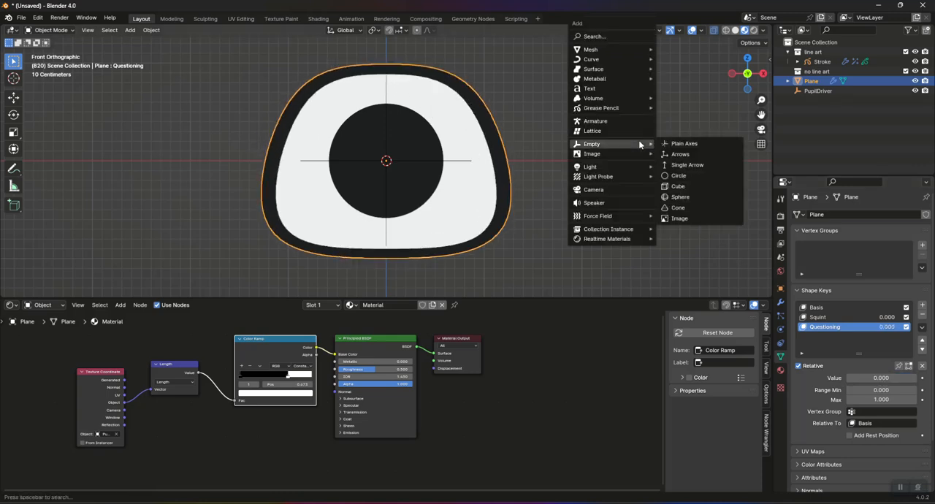
click(669, 143)
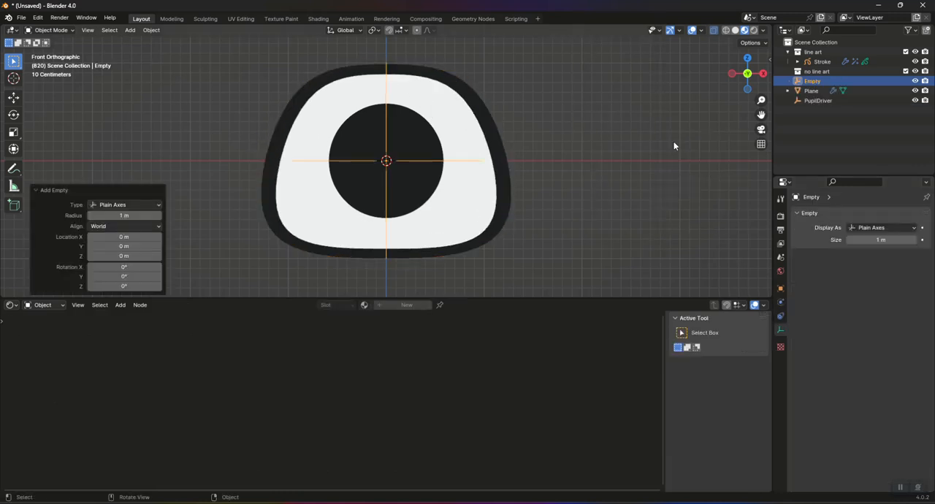
double_click(812, 81)
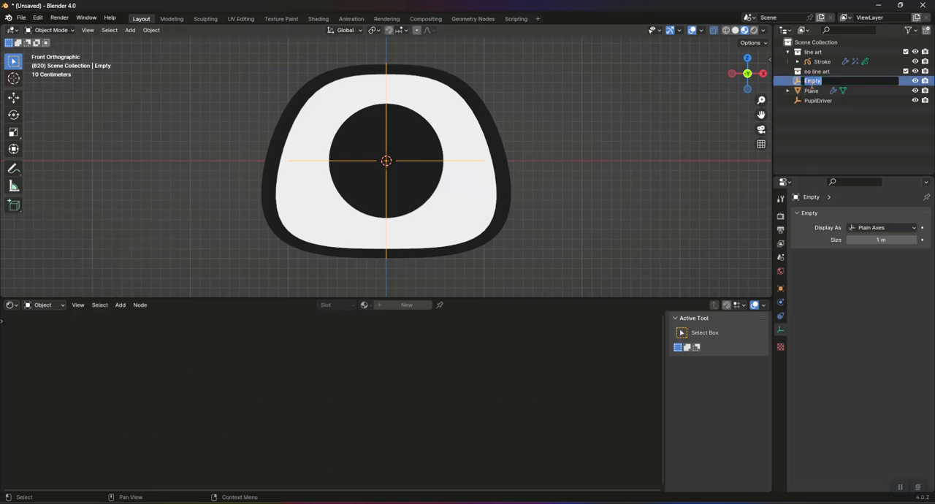
text(Ey)
text(pressionDriver)
key(Return)
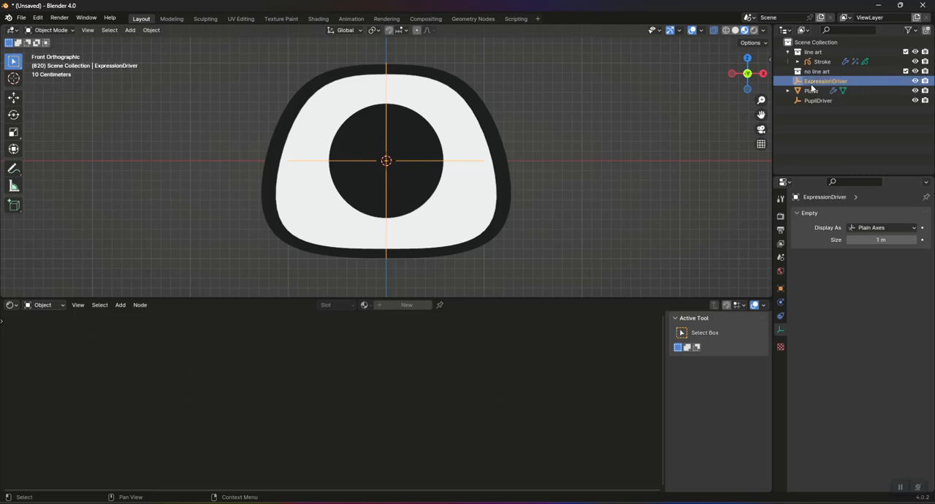
Step: Add an Averaged Value driver to the eye plane's Squint value, using ExpressionDriver's X Location in Local Space
click(450, 109)
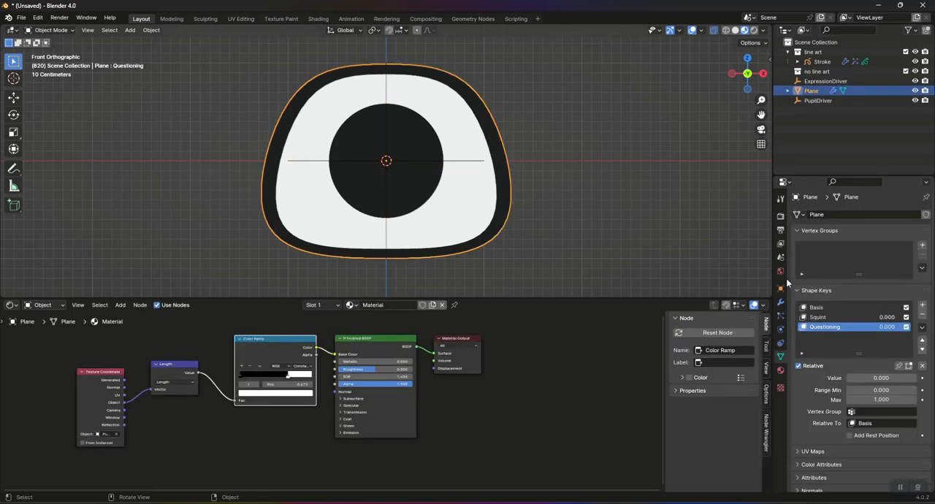
click(837, 318)
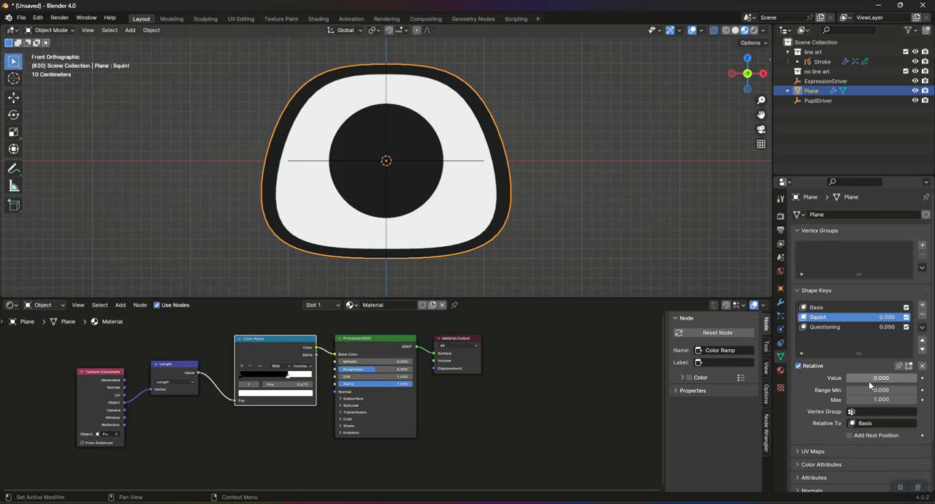
right_click(868, 378)
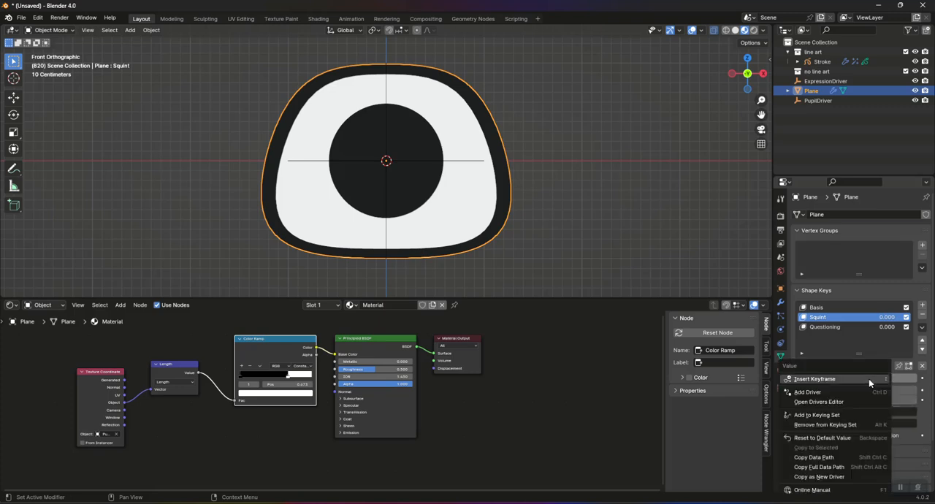
click(809, 392)
click(805, 302)
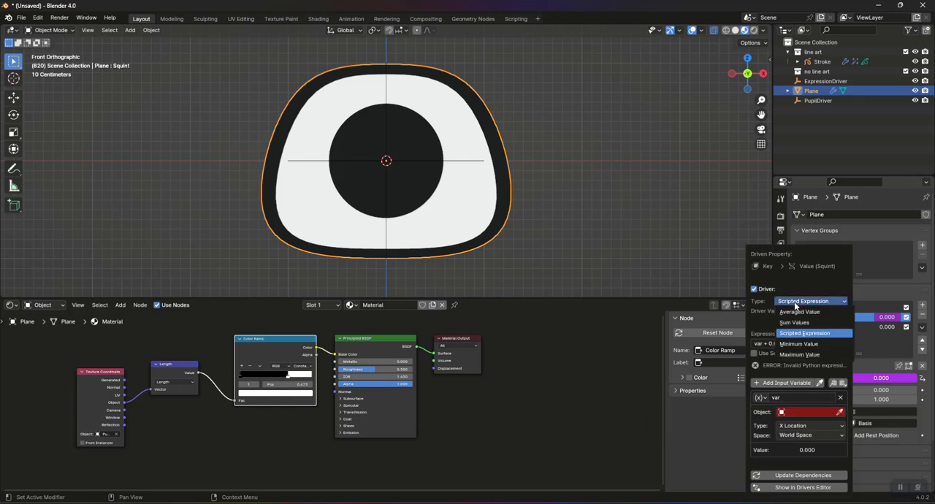
click(806, 313)
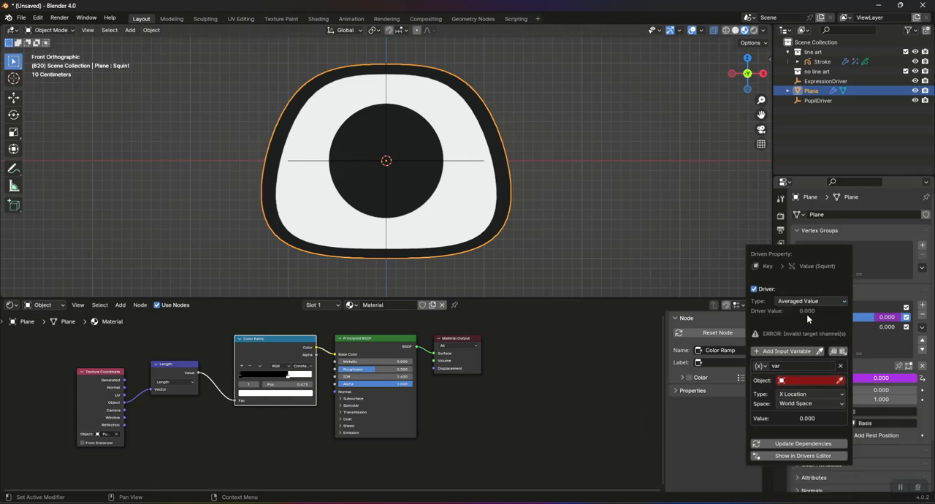
click(803, 379)
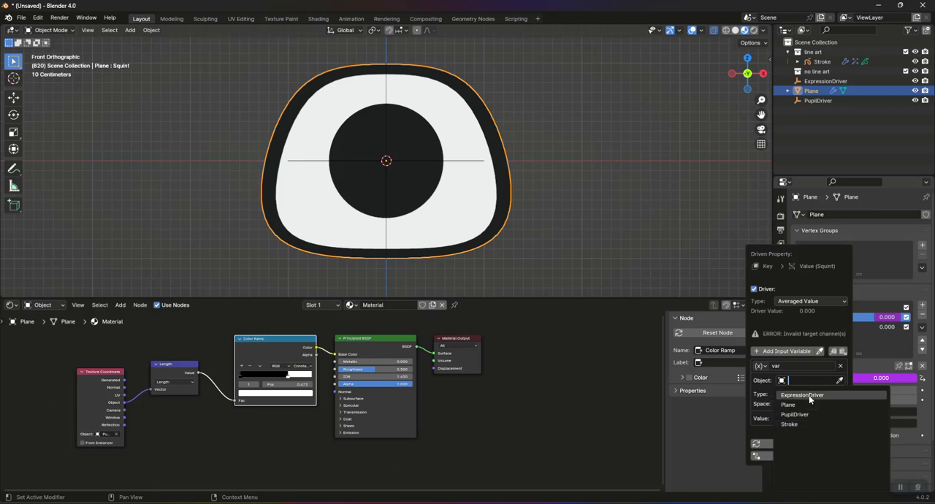
click(804, 395)
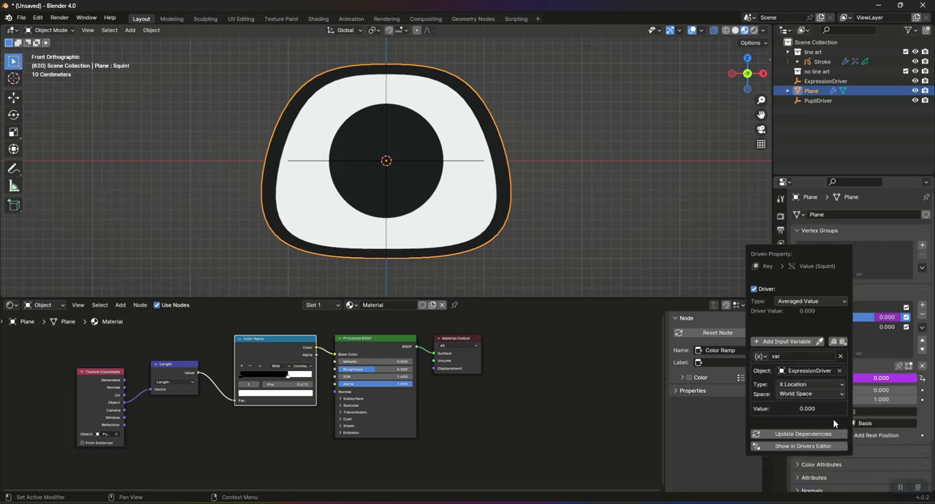
click(801, 395)
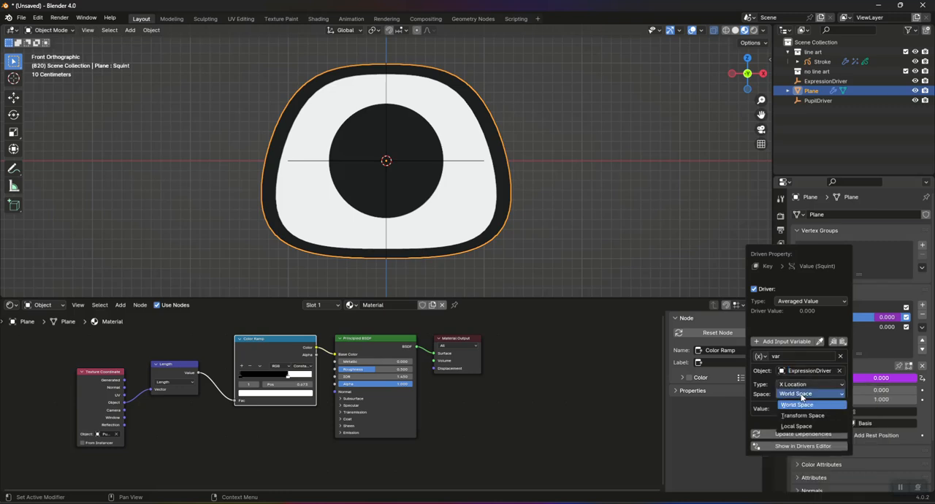
click(802, 426)
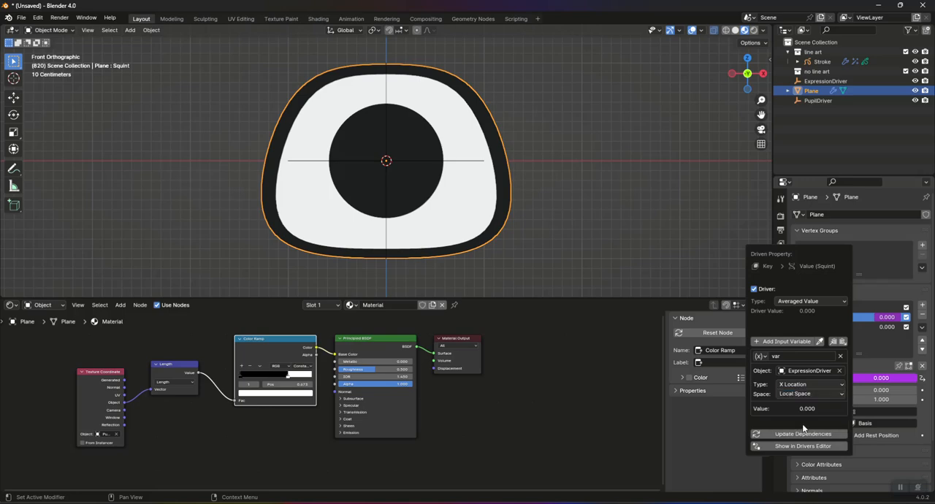
Step: Test the Squint driver by moving the ExpressionDriver empty along X, and cancel the move
click(825, 81)
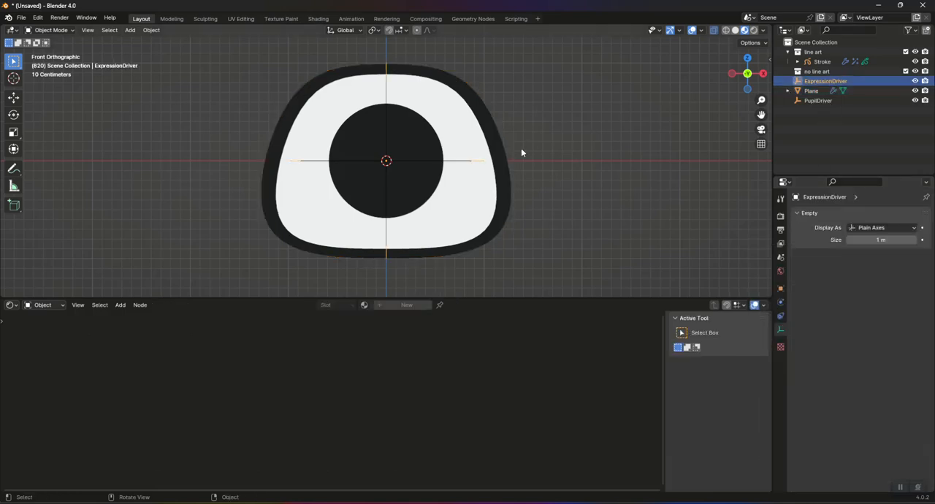
key(g)
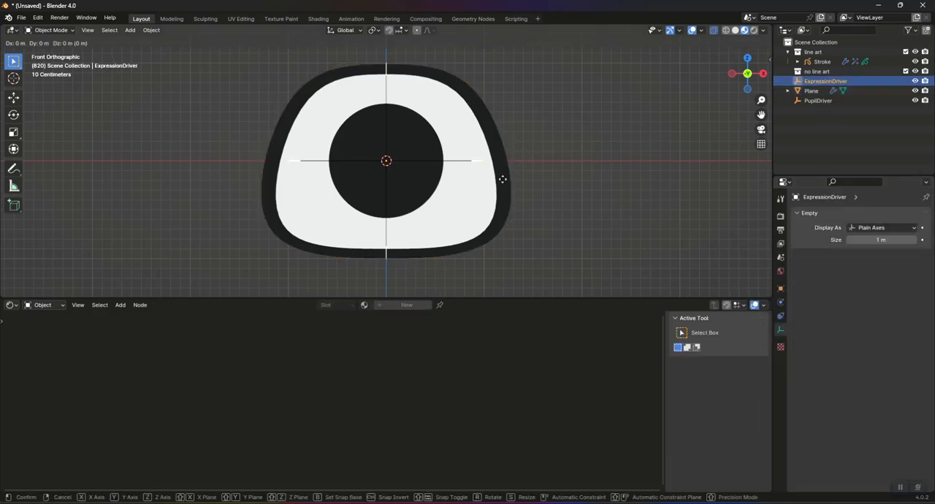
key(x)
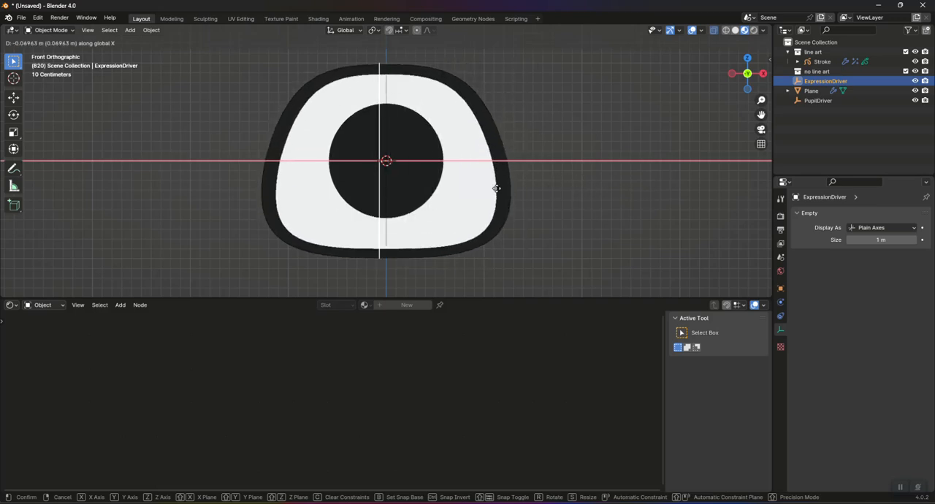
right_click(615, 191)
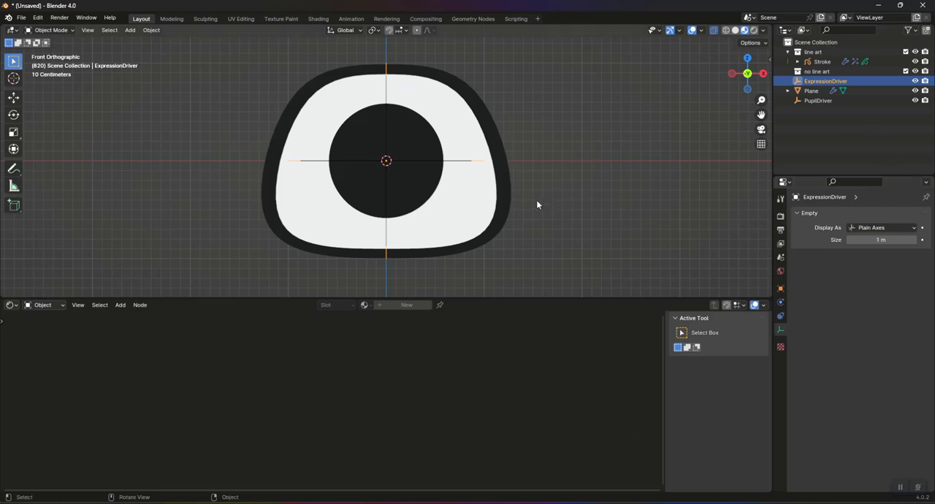
Step: Add an Averaged Value driver to the eye plane's Questioning value, using ExpressionDriver's Z Location in Local Space
click(486, 211)
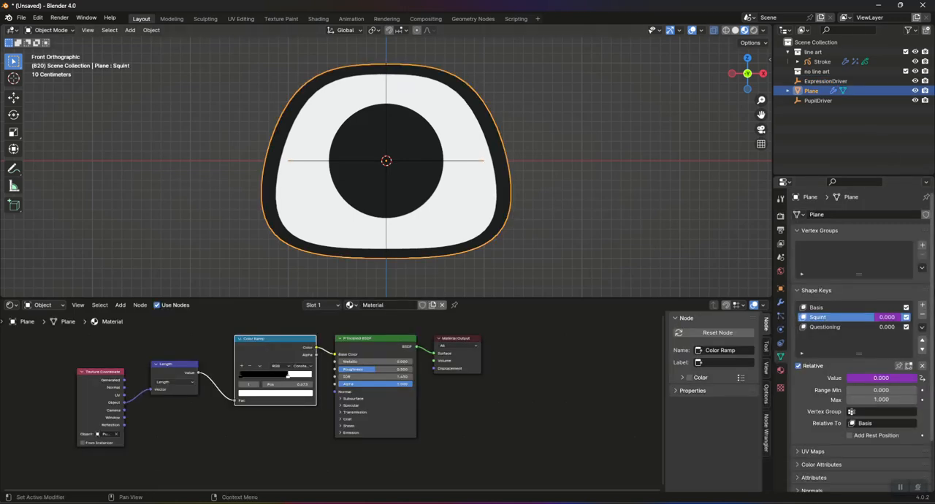
click(829, 327)
right_click(873, 379)
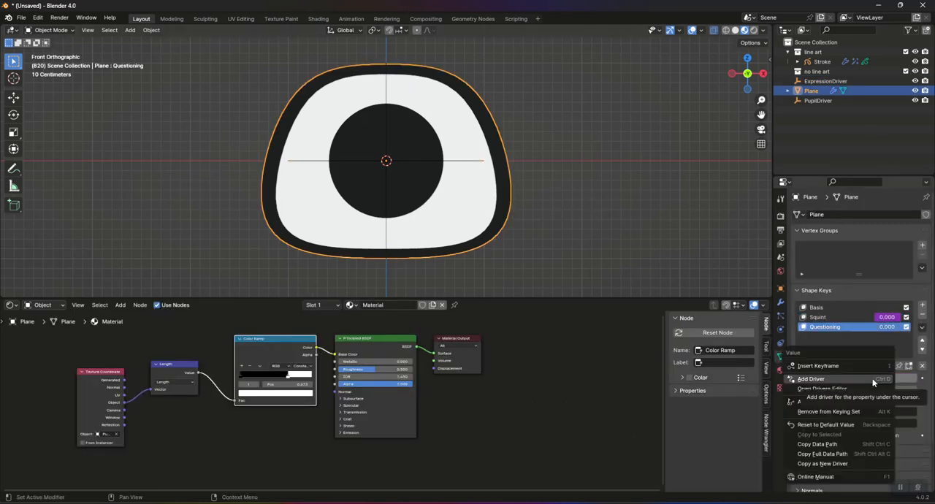
click(865, 379)
click(844, 301)
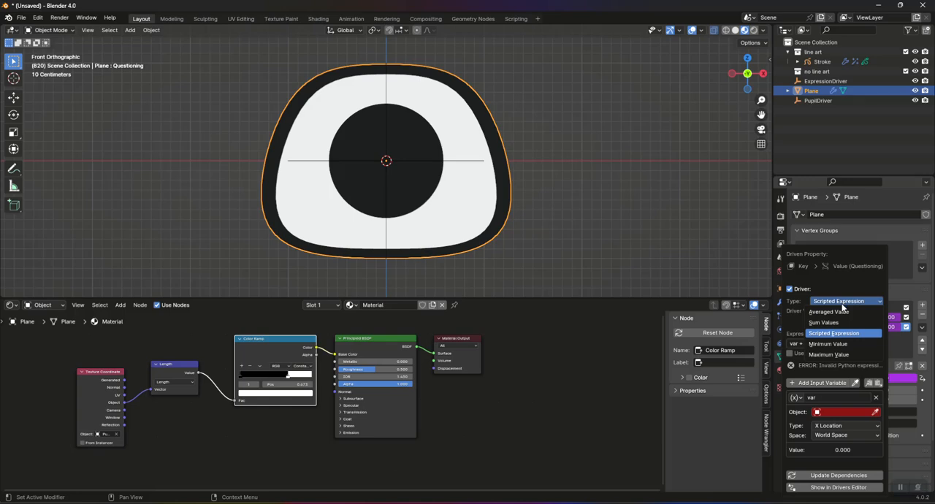
click(839, 312)
click(841, 381)
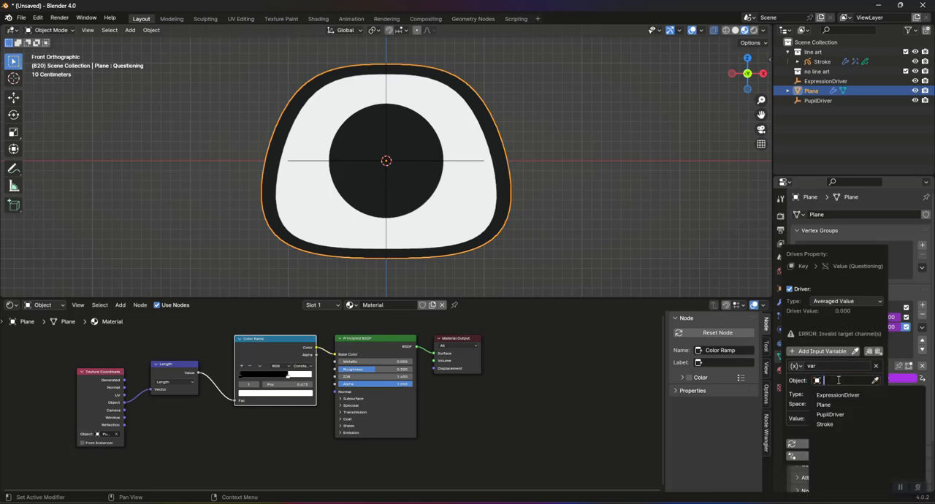
click(837, 395)
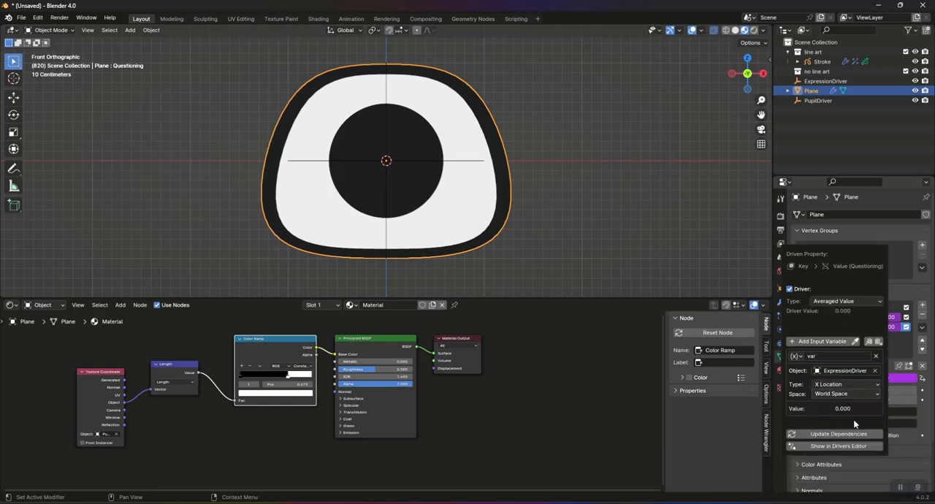
click(839, 394)
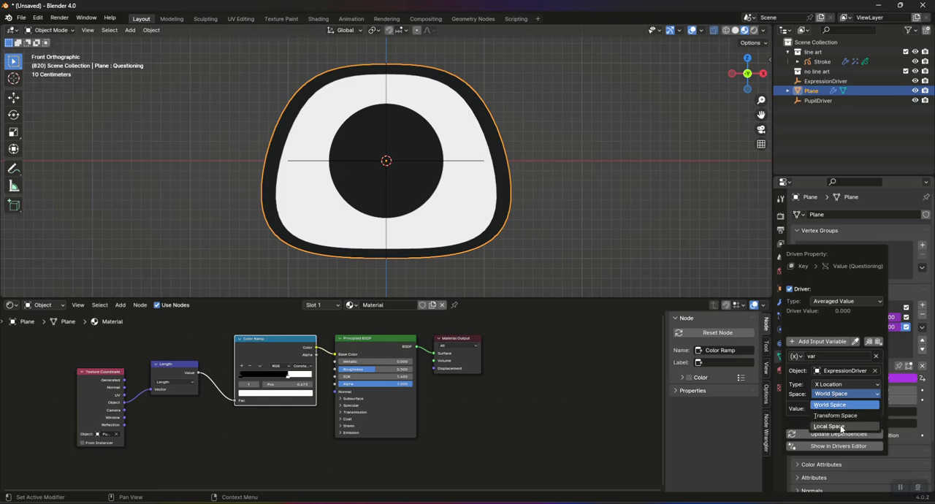
click(840, 427)
click(838, 384)
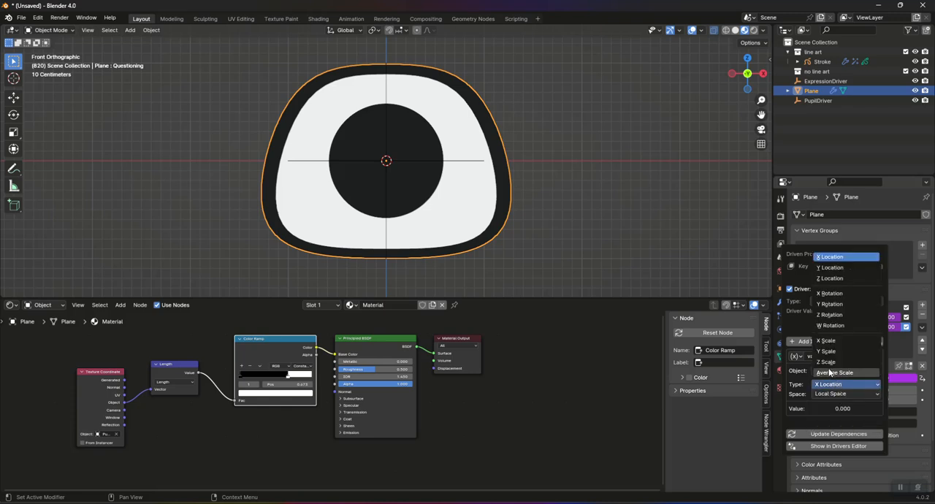
click(847, 279)
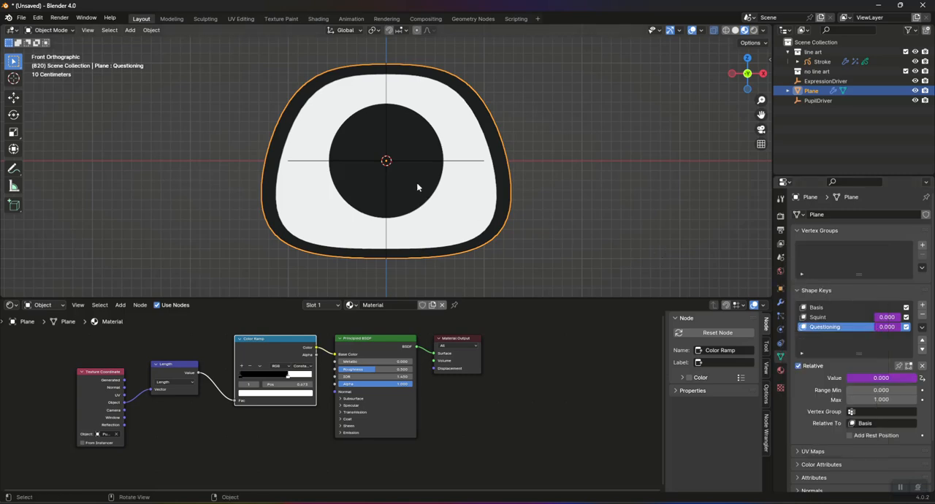
Step: Test both expression drivers by moving the ExpressionDriver empty along Z, along X and diagonally, returning it to the origin each time
click(824, 82)
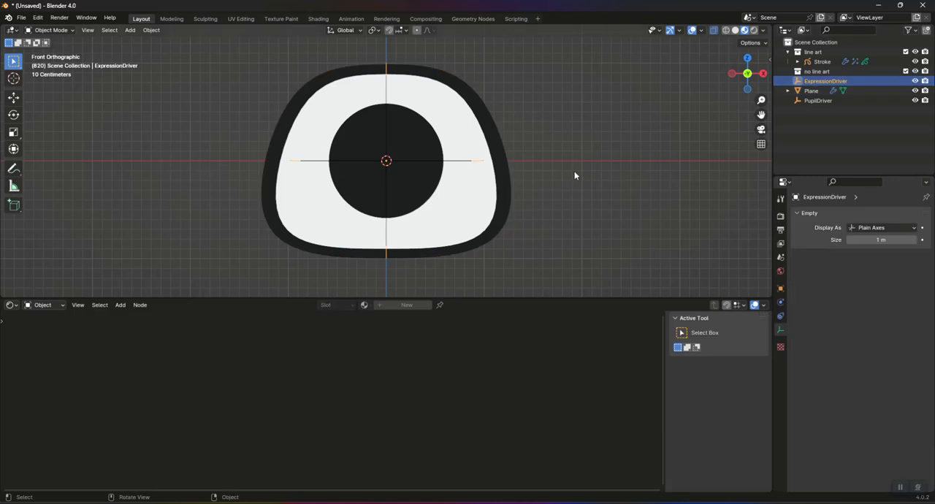
key(g)
key(z)
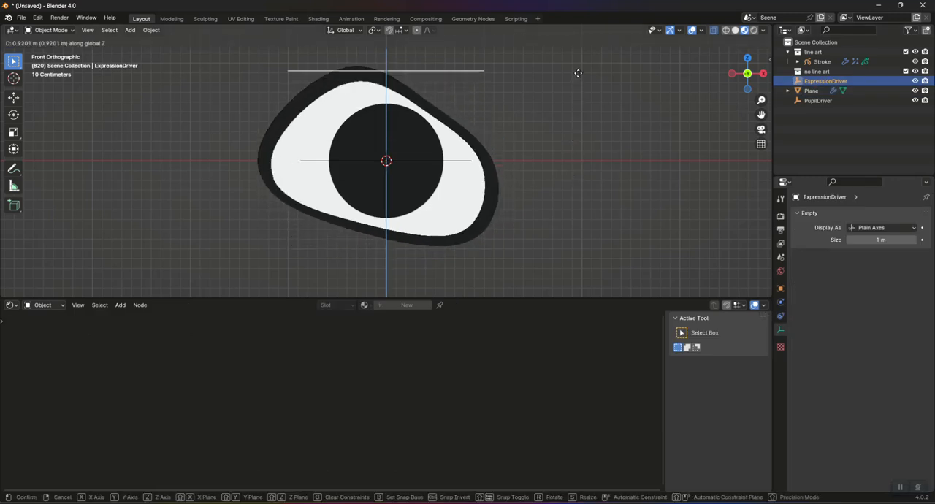
click(565, 170)
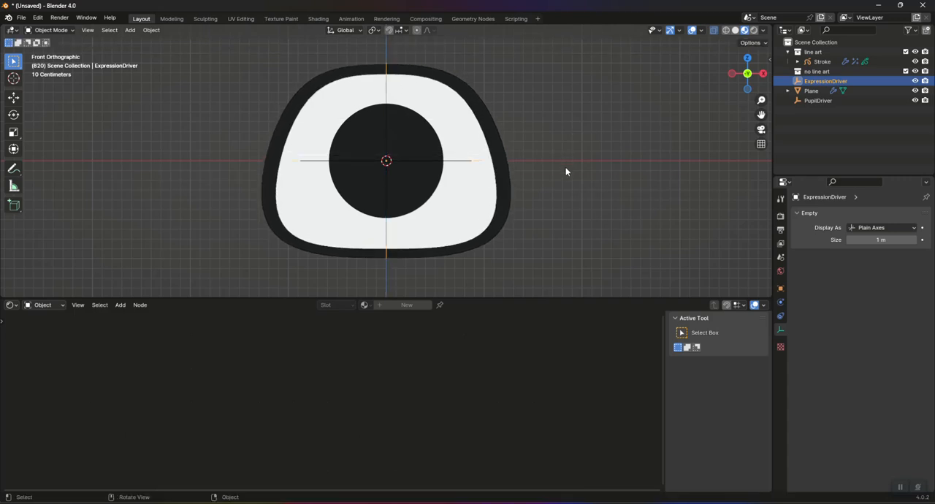
key(g)
key(x)
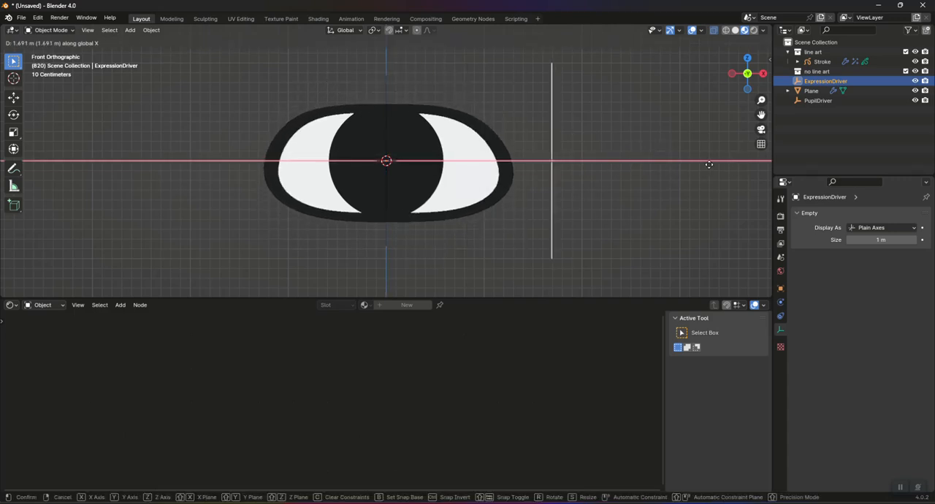
right_click(699, 170)
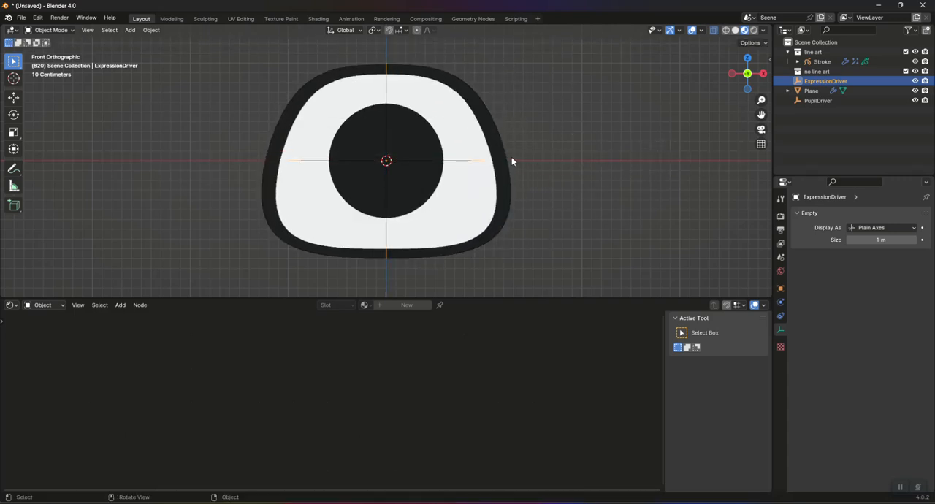
key(g)
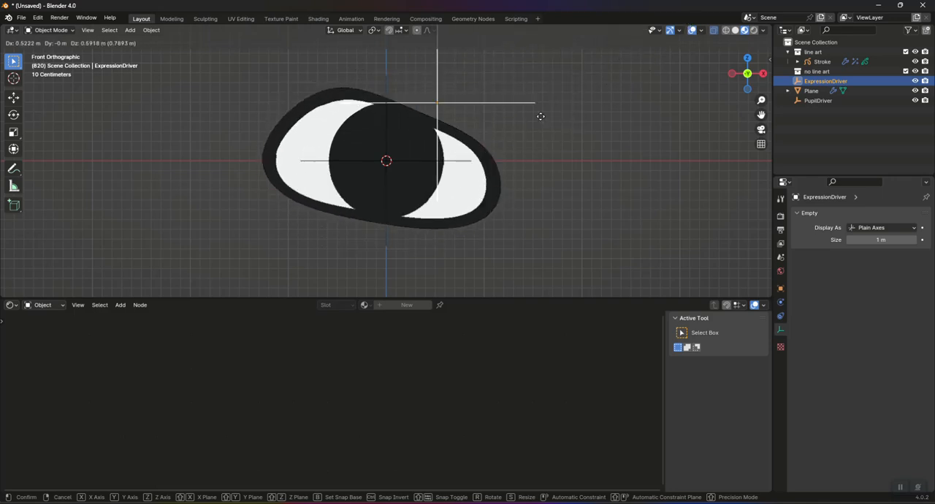
right_click(495, 172)
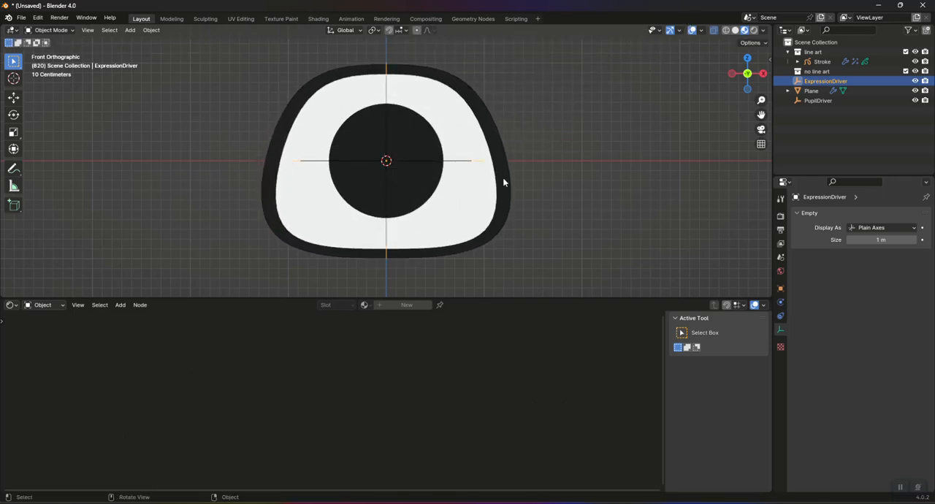